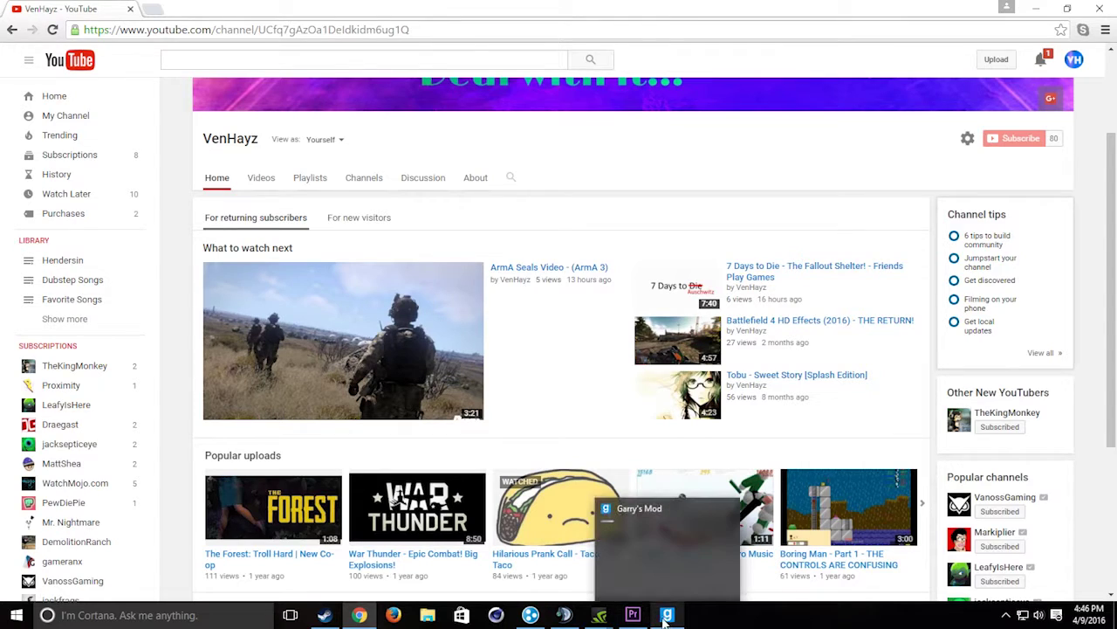
Bring up the LogMeIn Hamachi window and drag it to the centre of the screen.
{"action": "left_click", "coordinate": [531, 614]}
{"action": "left_click_drag", "start_coordinate": [204, 168], "coordinate": [598, 174]}
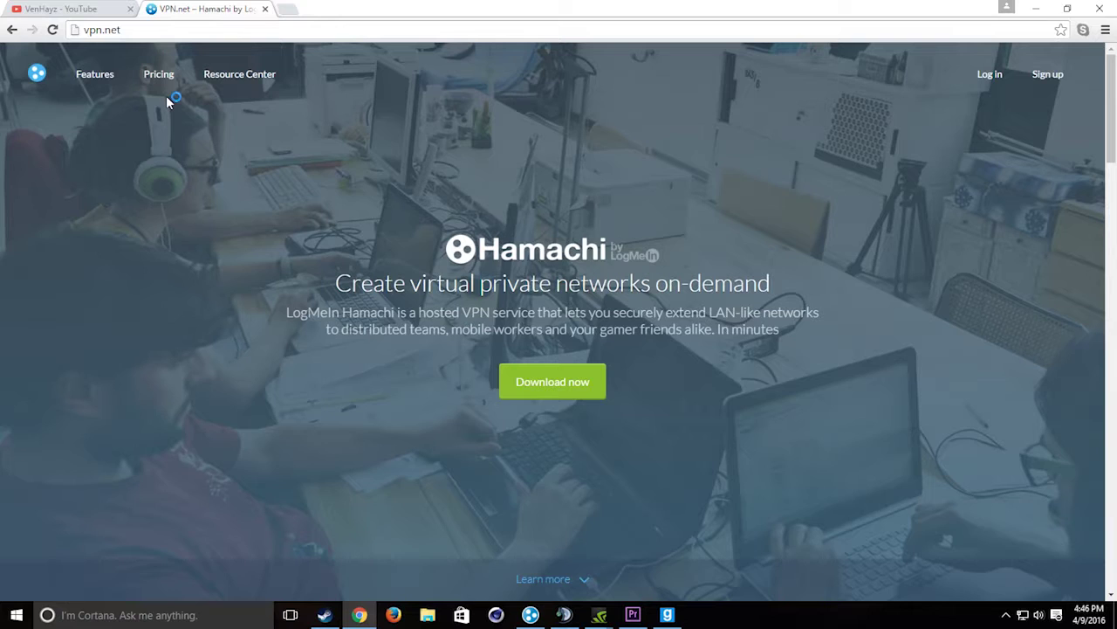
Start the Hamachi installer download from vpn.net, cancel it, and show the desktop.
{"action": "left_click", "coordinate": [561, 393]}
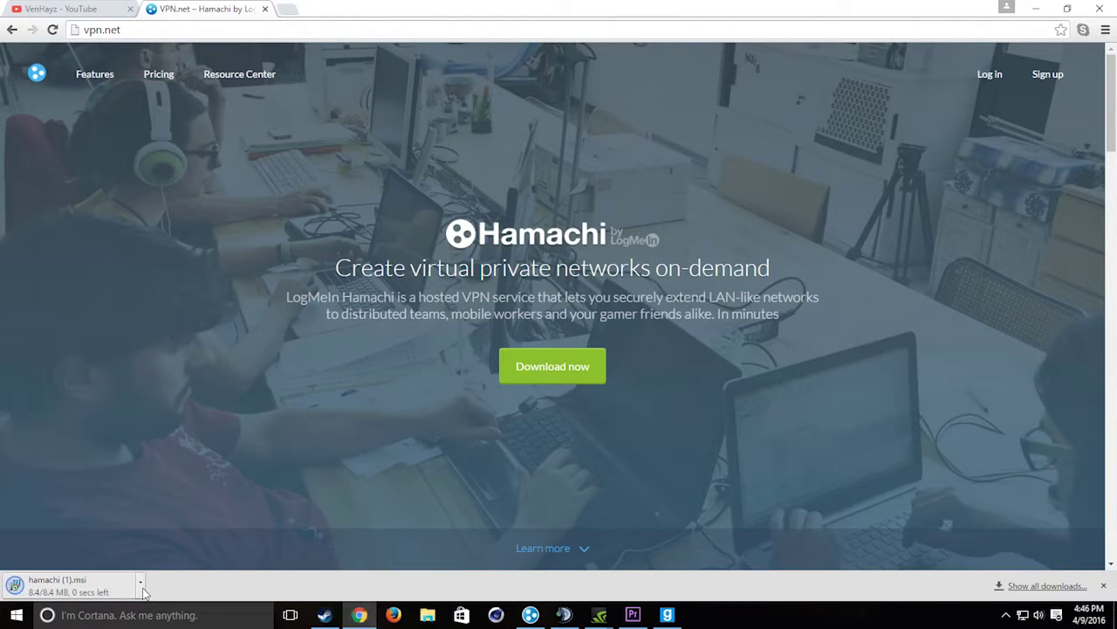
{"action": "left_click", "coordinate": [140, 583]}
{"action": "left_click", "coordinate": [187, 568]}
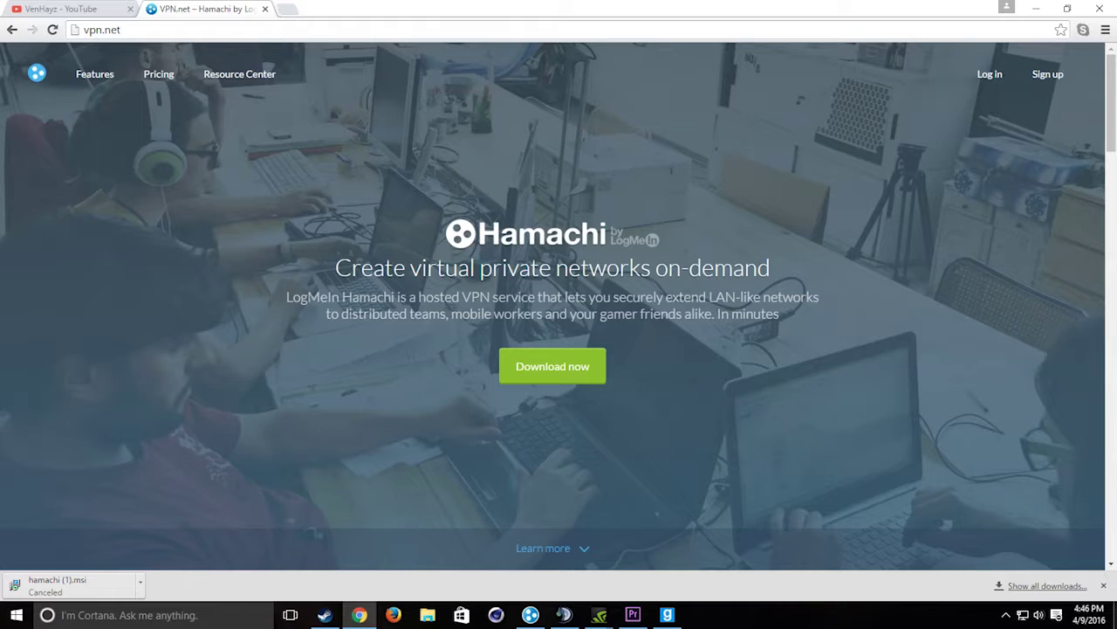
{"action": "left_click", "coordinate": [1114, 615]}
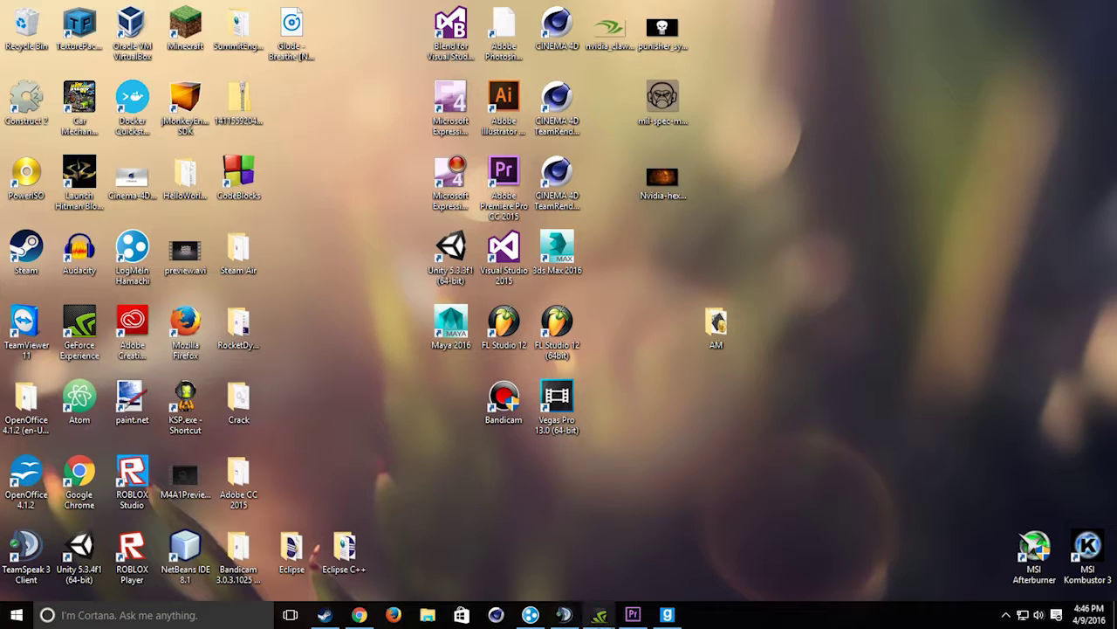
Restore Hamachi and choose Create a new network from the Network menu.
{"action": "left_click", "coordinate": [534, 615]}
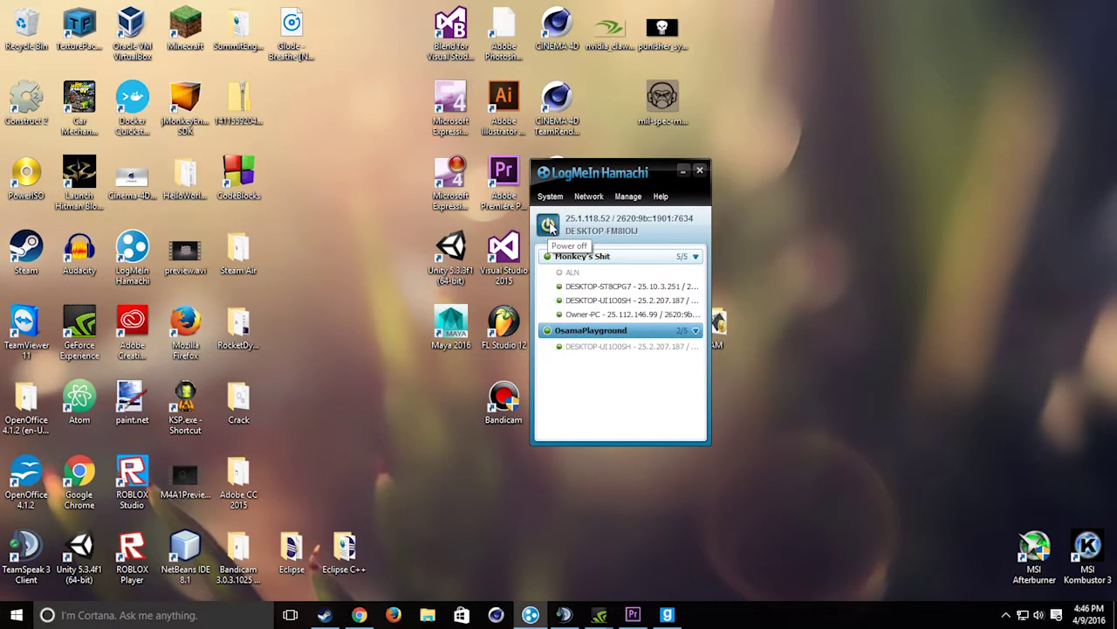
{"action": "left_click", "coordinate": [587, 197]}
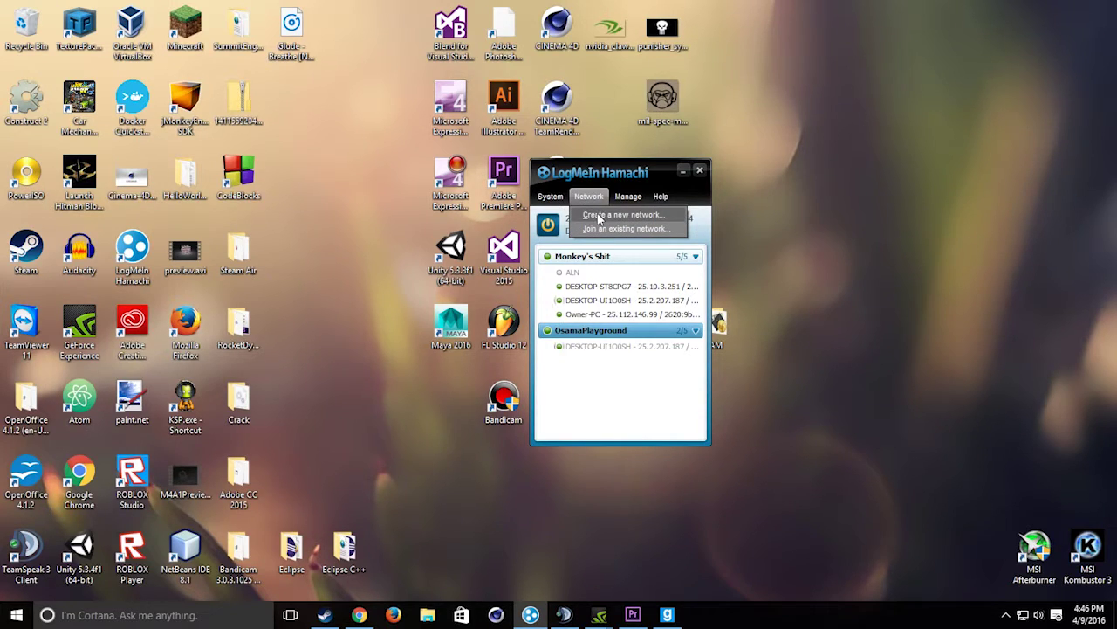
{"action": "left_click", "coordinate": [599, 216]}
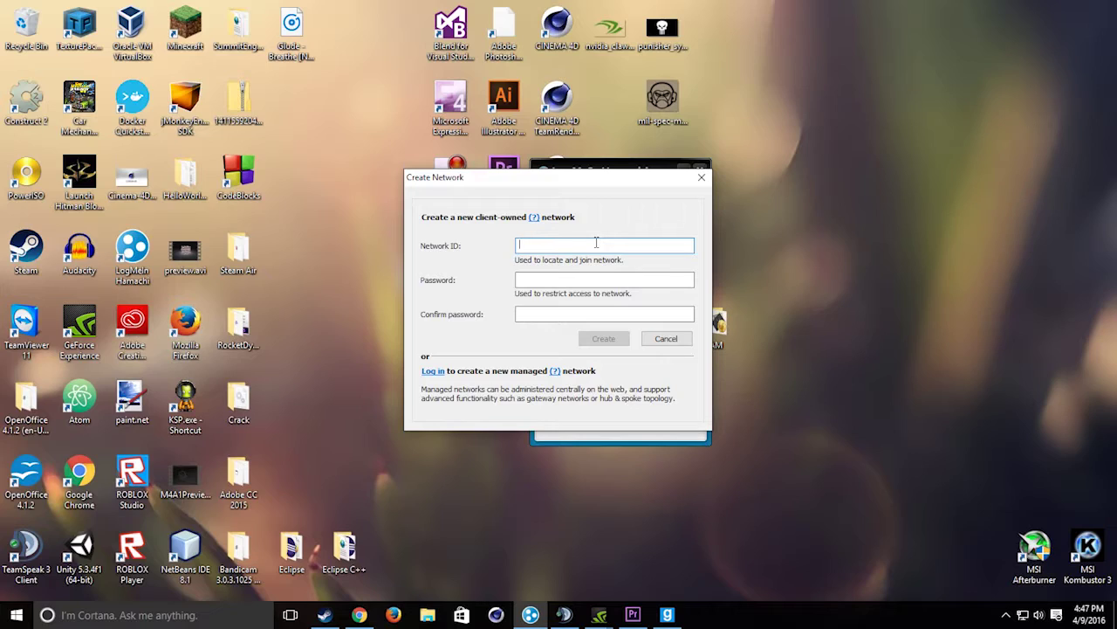
Enter YouTubeTutorialHamachiNetwork as the network ID and poke the TeamSpeak friend with it.
{"action": "type", "text": "YouTubeTutorialHamachiNetwork"}
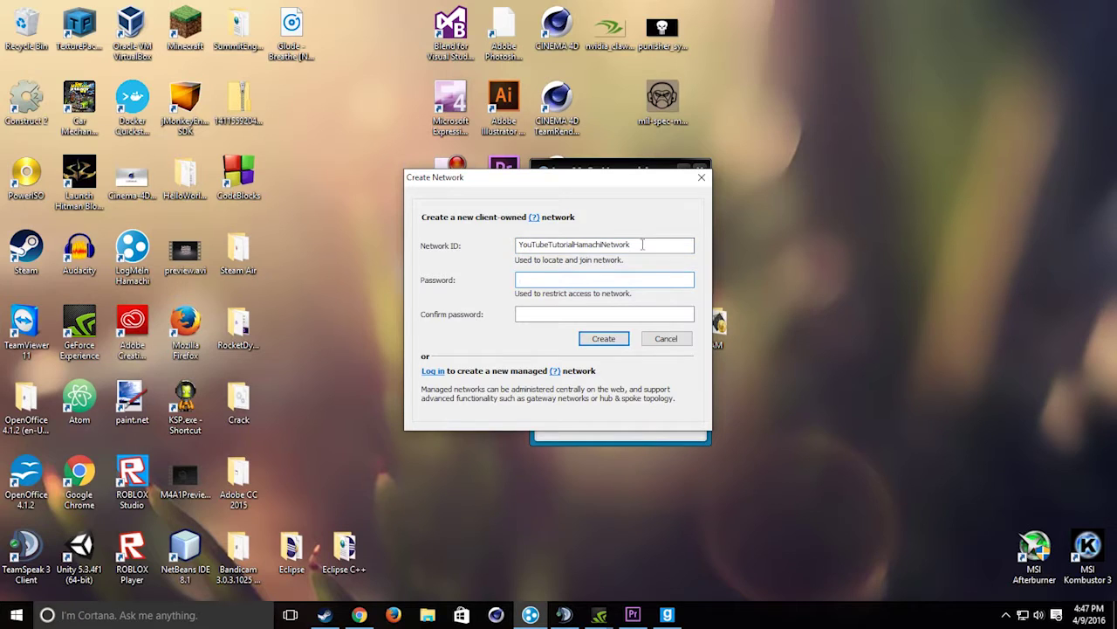
{"action": "left_click_drag", "start_coordinate": [650, 244], "coordinate": [313, 218]}
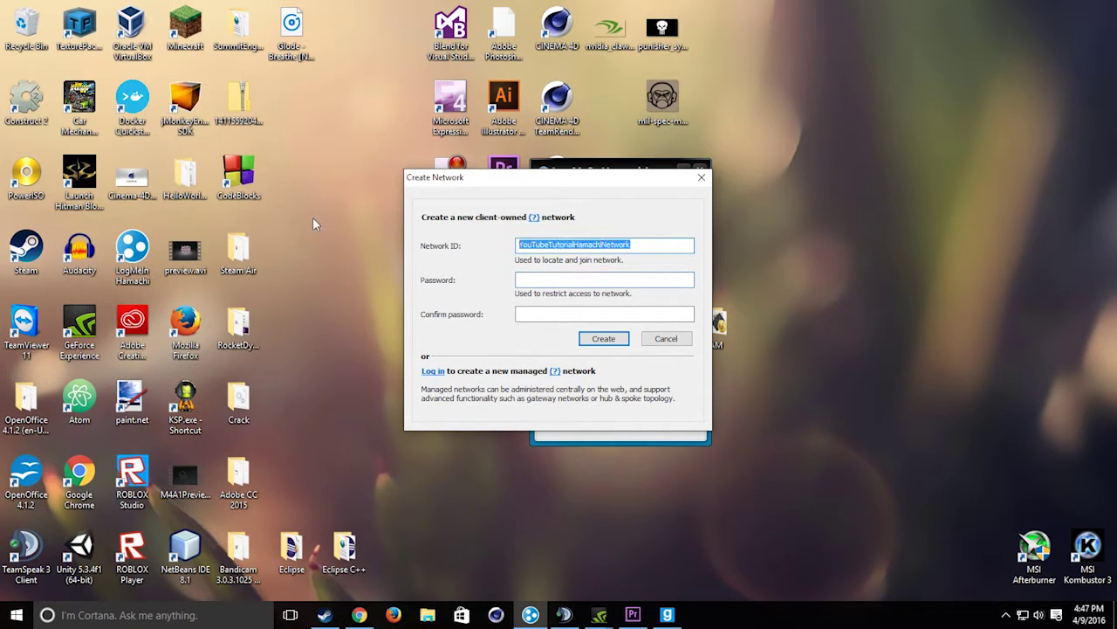
{"action": "left_click", "coordinate": [564, 615]}
{"action": "left_click", "coordinate": [218, 221]}
{"action": "right_click", "coordinate": [223, 224]}
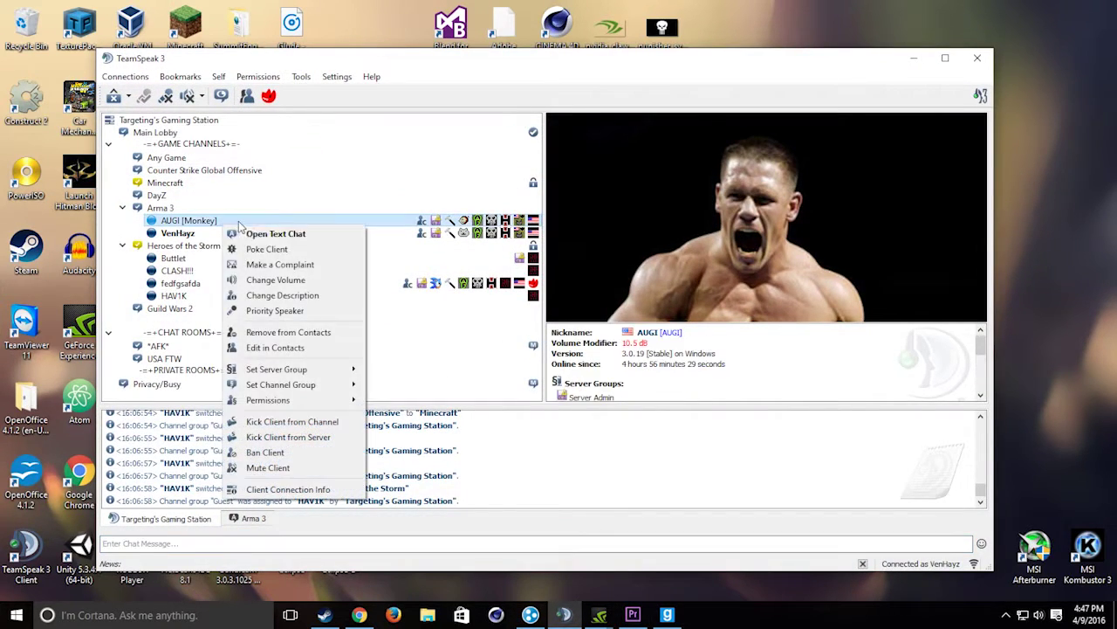
{"action": "left_click", "coordinate": [288, 250]}
{"action": "type", "text": "YouTubeTutorialHamachiNetwork"}
{"action": "key", "text": "Return"}
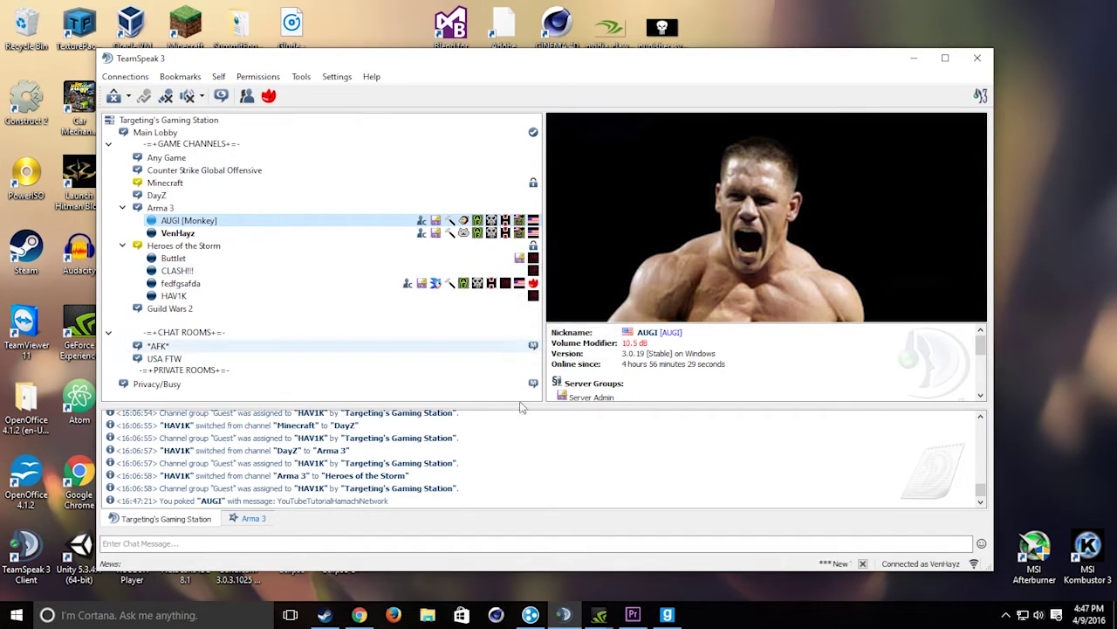
{"action": "left_click", "coordinate": [599, 614]}
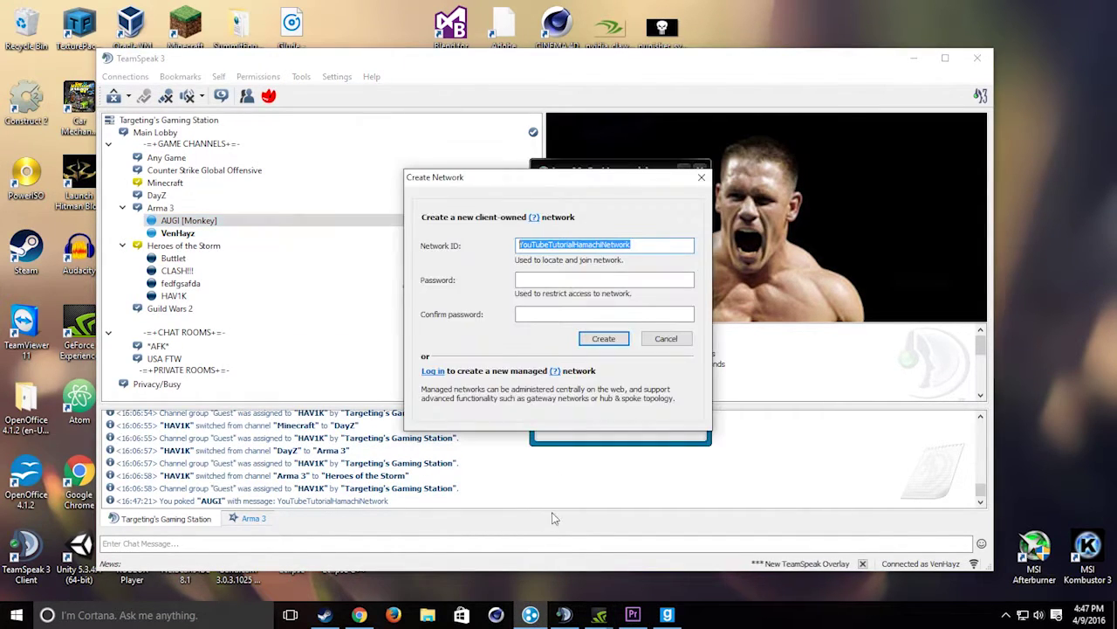
Enter the network password and confirm it in the second field.
{"action": "left_click", "coordinate": [596, 279]}
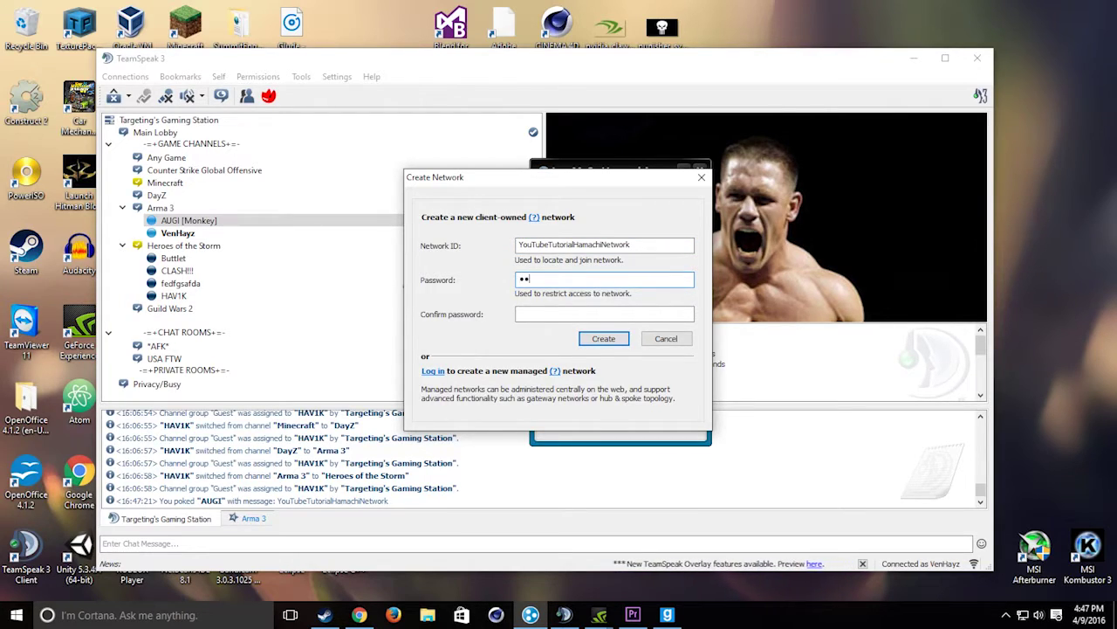
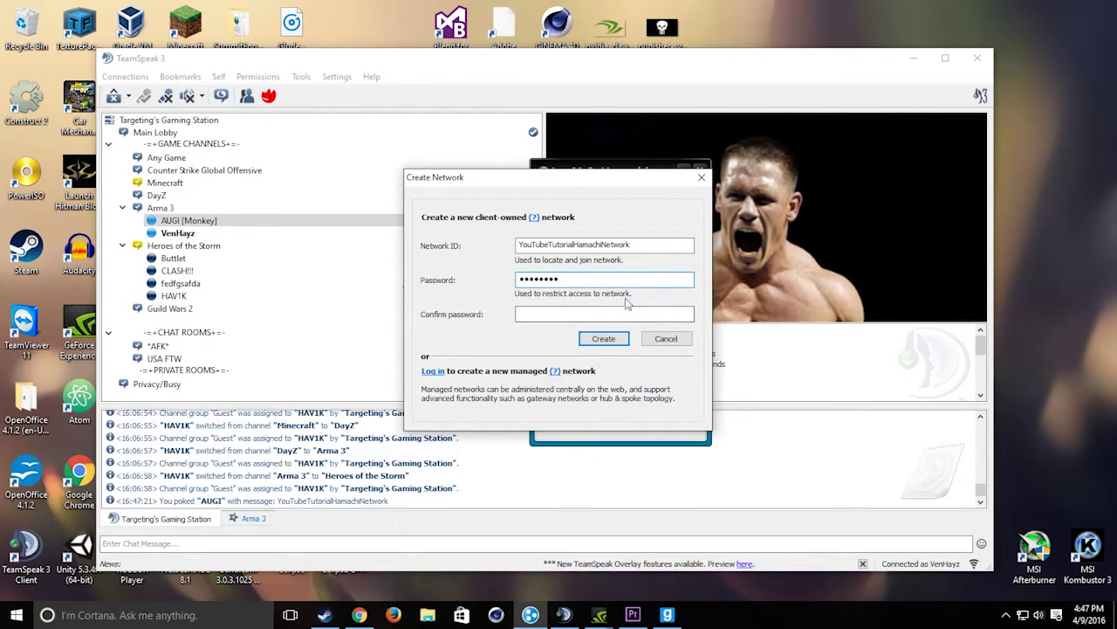
{"action": "key", "text": "ctrl+a"}
{"action": "key", "text": "Right"}
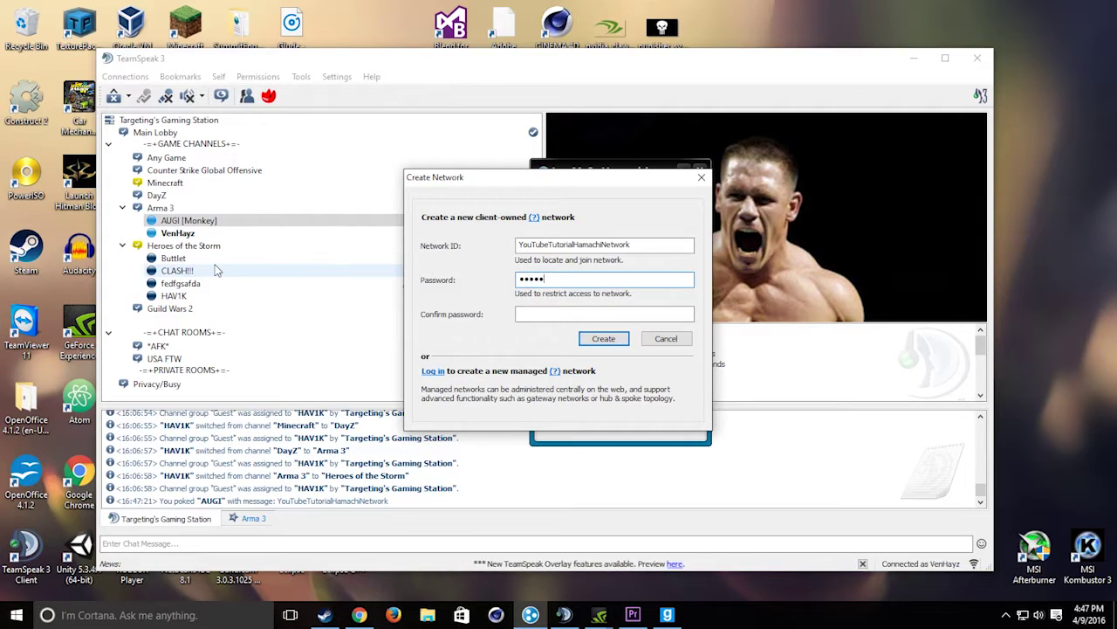
{"action": "key", "text": "Tab"}
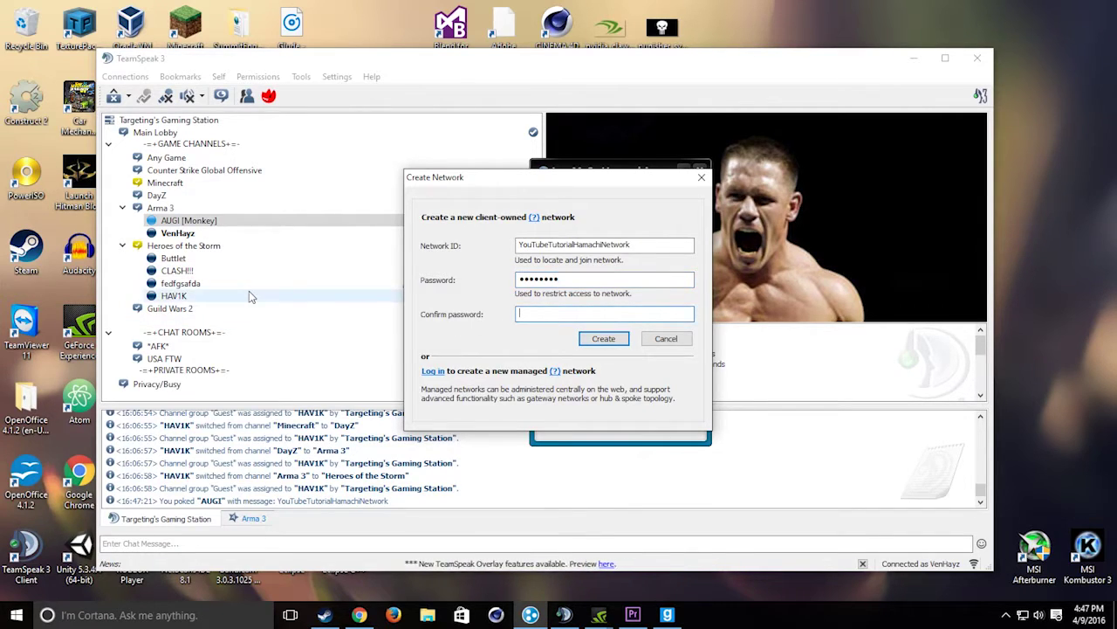
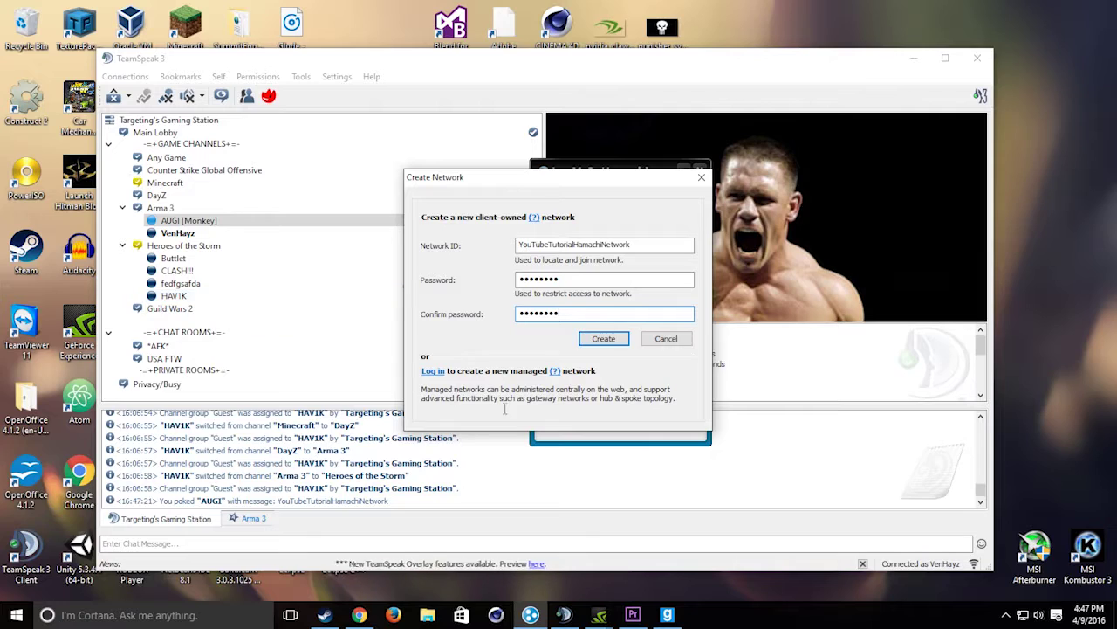
Create the network, select its joined member, and switch to Garry's Mod Sandbox map selection.
{"action": "left_click", "coordinate": [593, 341]}
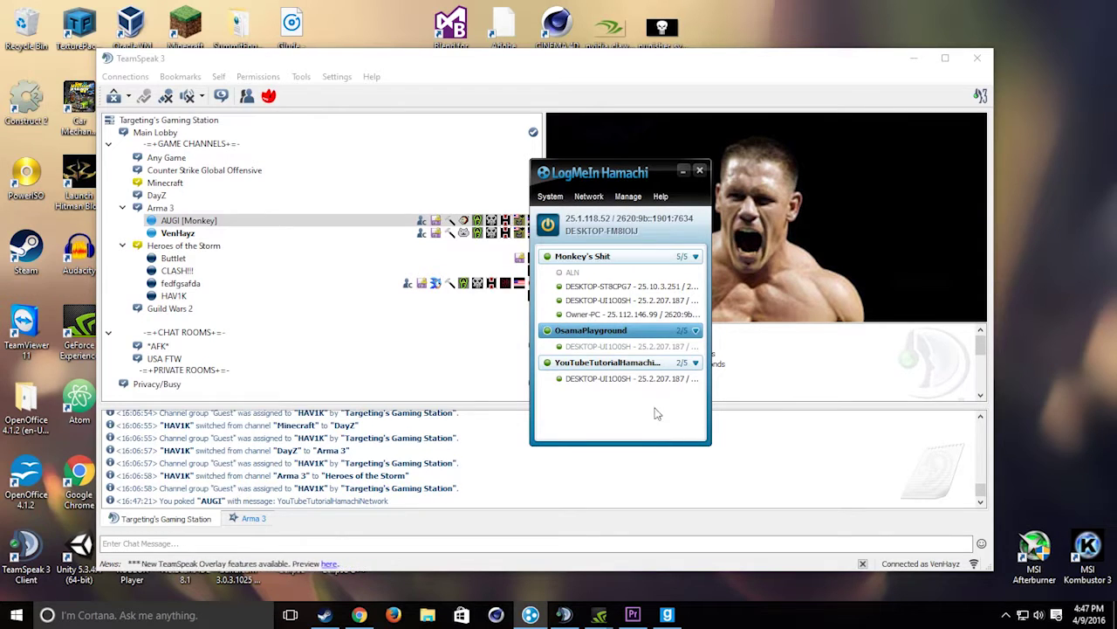
{"action": "left_click", "coordinate": [633, 378]}
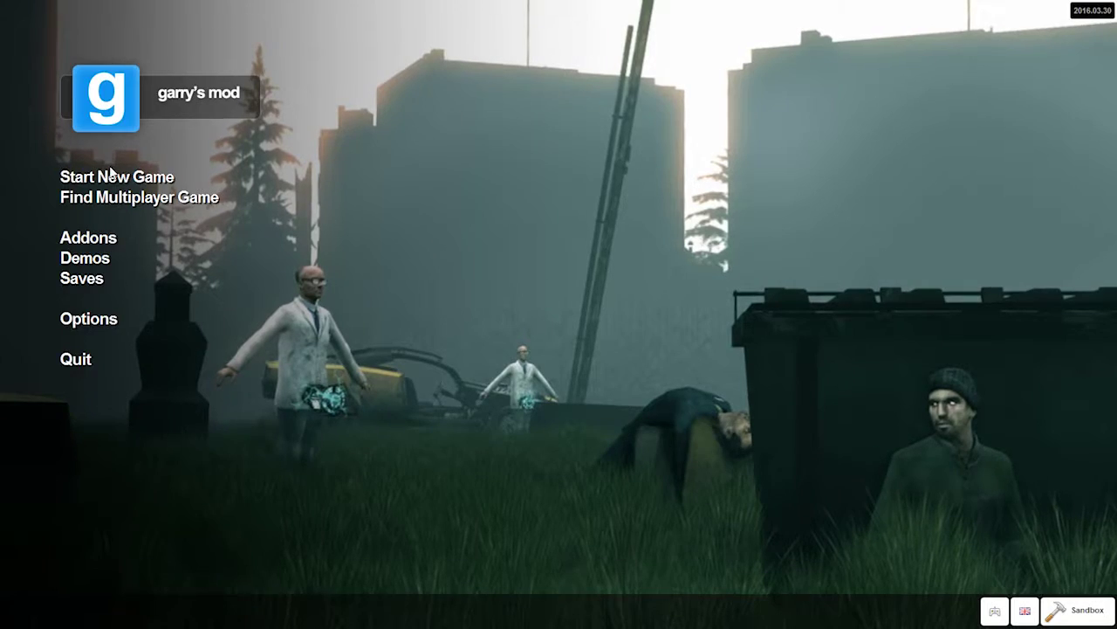
{"action": "left_click", "coordinate": [112, 174]}
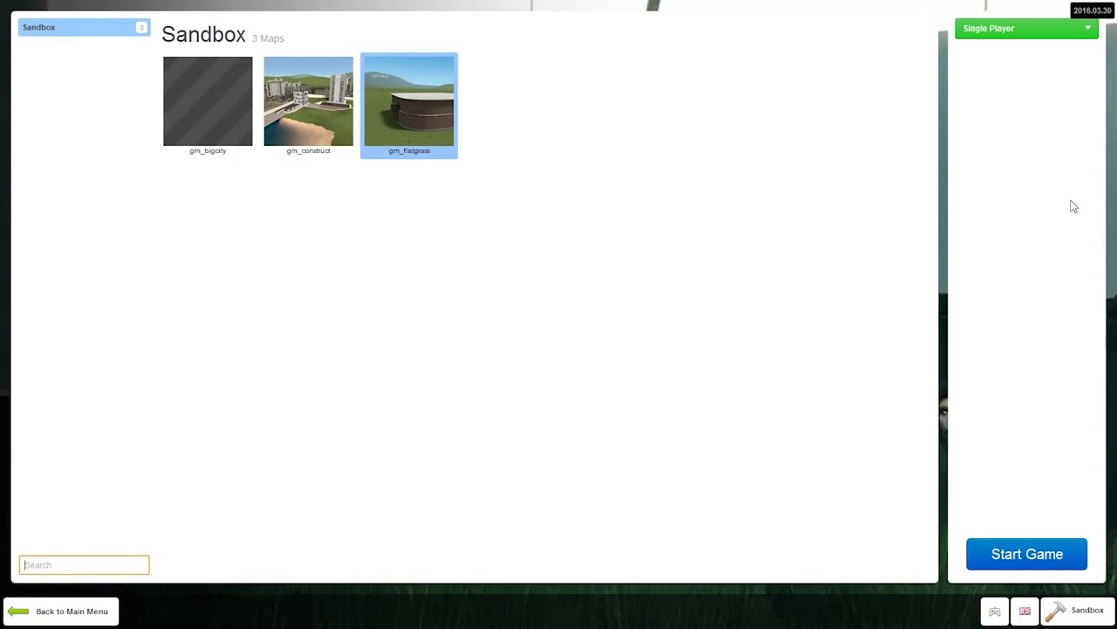
Set the Sandbox game's player count to 2.
{"action": "left_click", "coordinate": [1005, 31]}
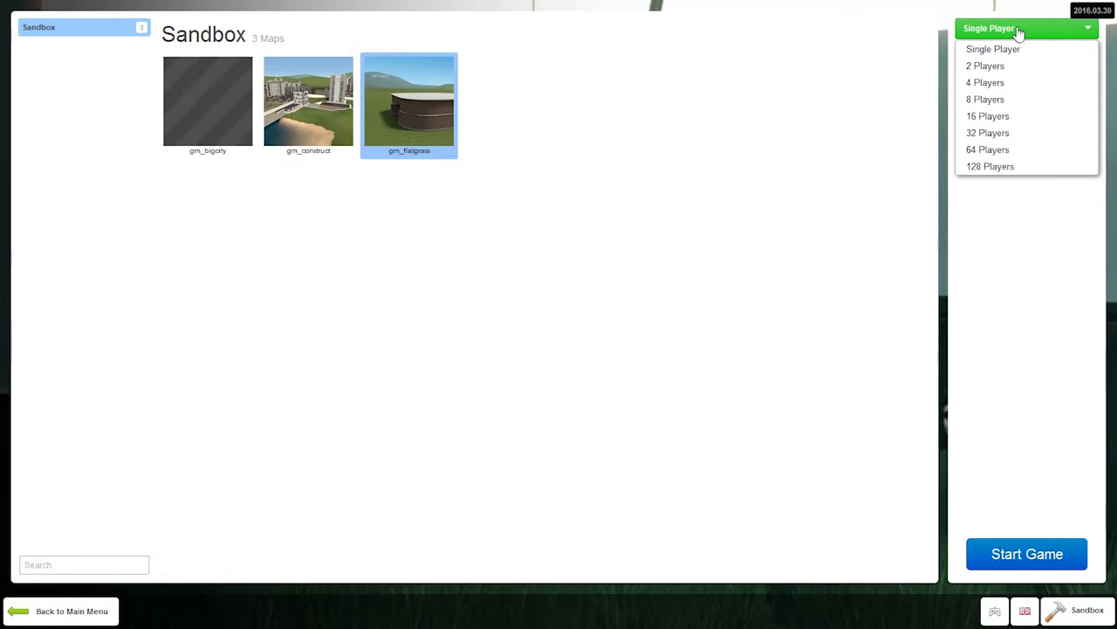
{"action": "left_click", "coordinate": [1011, 90]}
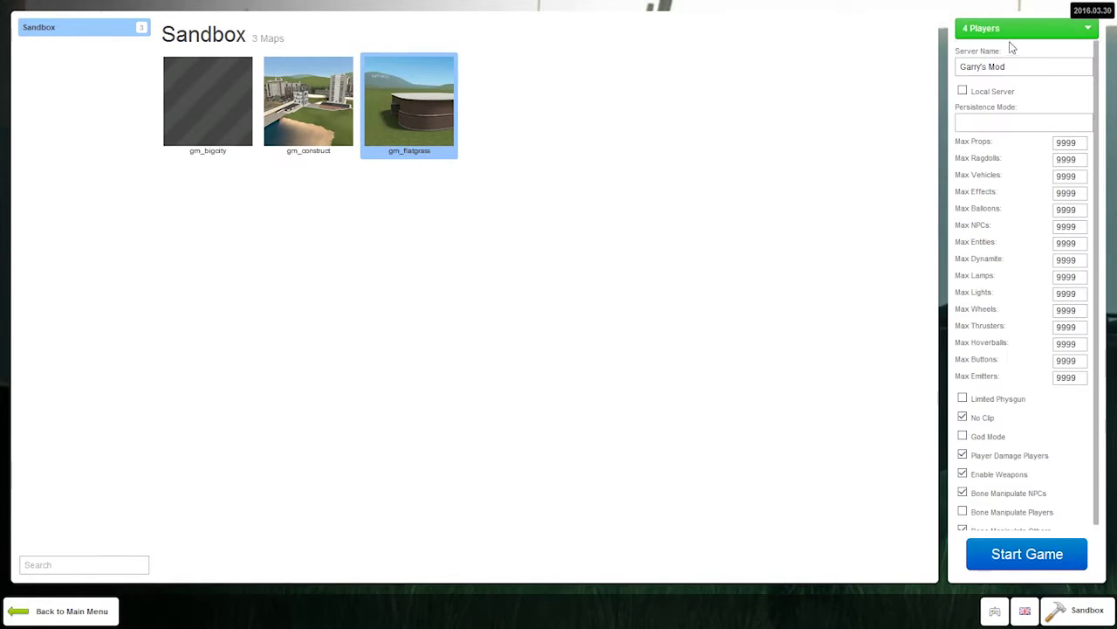
{"action": "left_click", "coordinate": [1012, 37]}
{"action": "left_click", "coordinate": [1004, 68]}
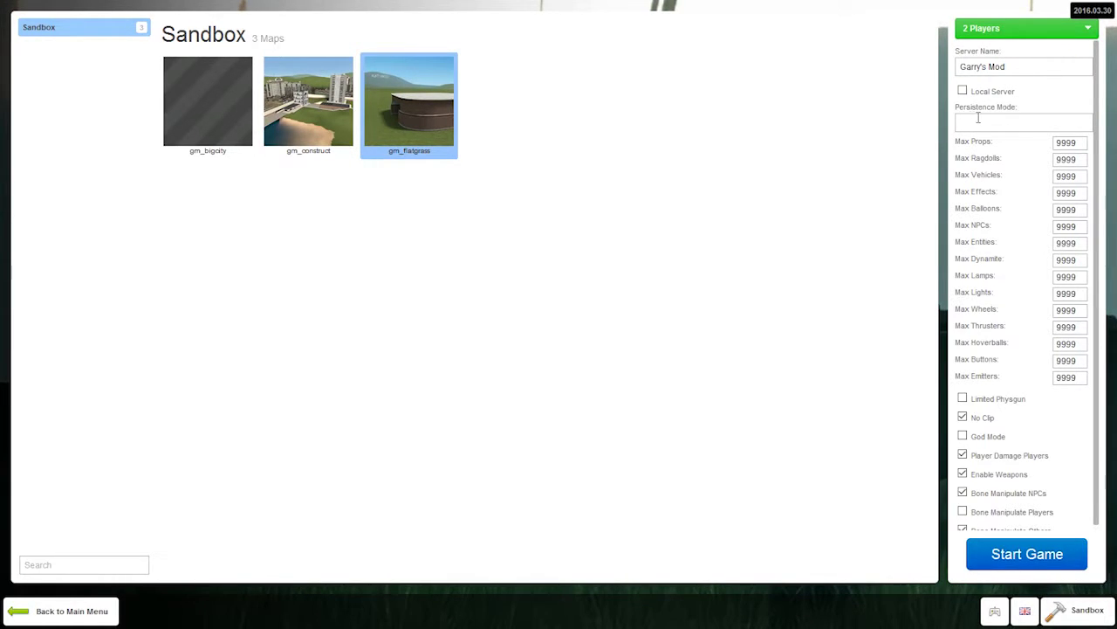
Replace the server name Garry's Mod with Osama's Playground.
{"action": "left_click_drag", "start_coordinate": [1035, 67], "coordinate": [811, 72]}
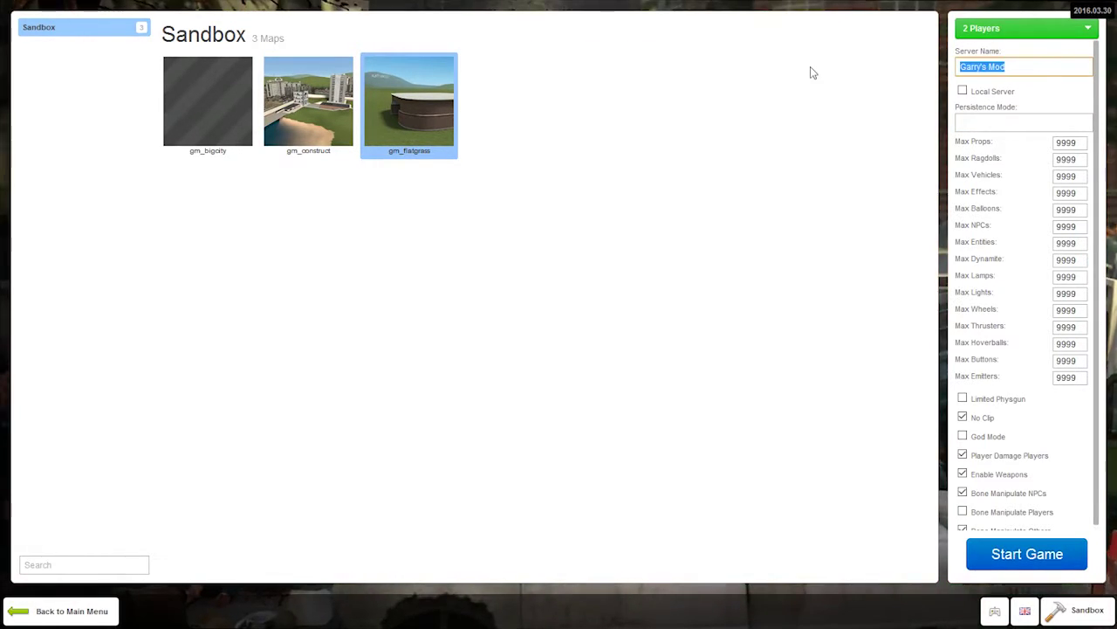
{"action": "key", "text": "BackSpace"}
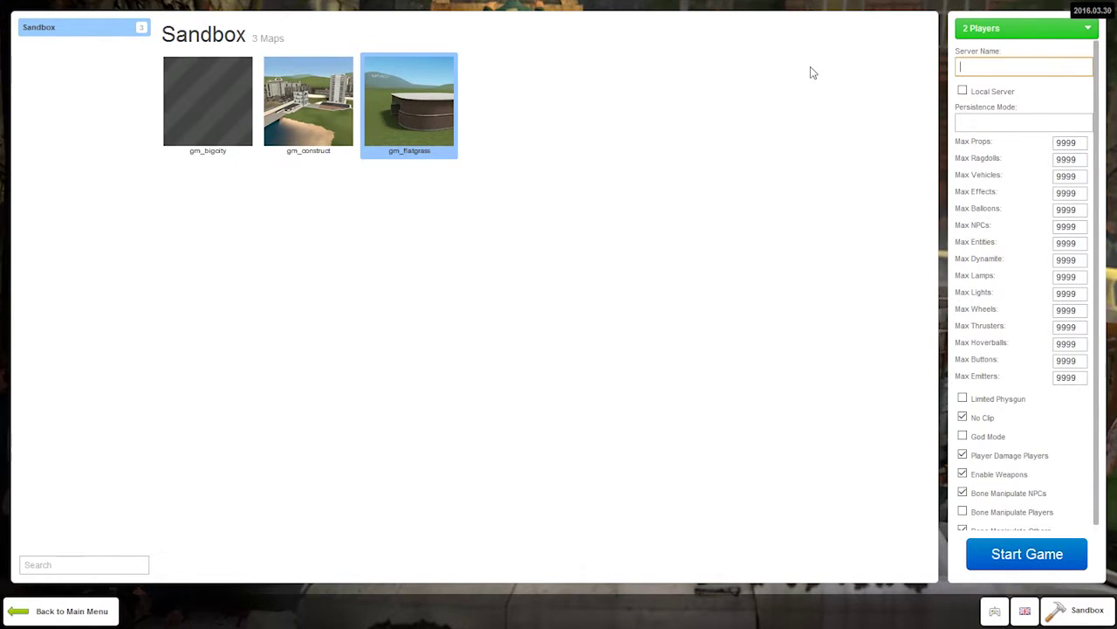
{"action": "type", "text": "Osama"}
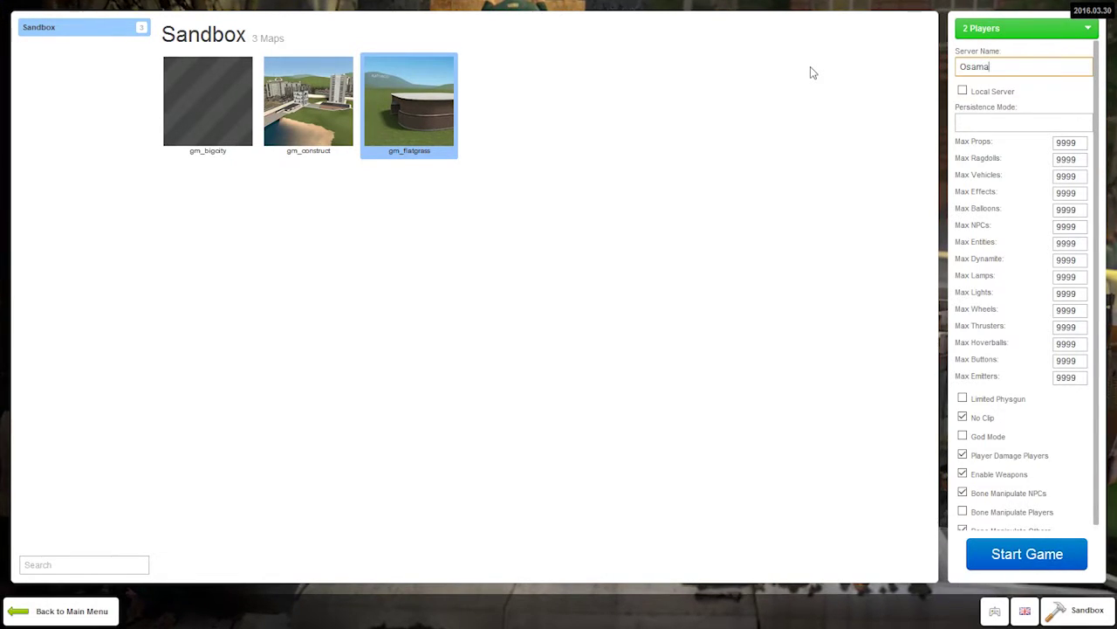
{"action": "type", "text": "'s "}
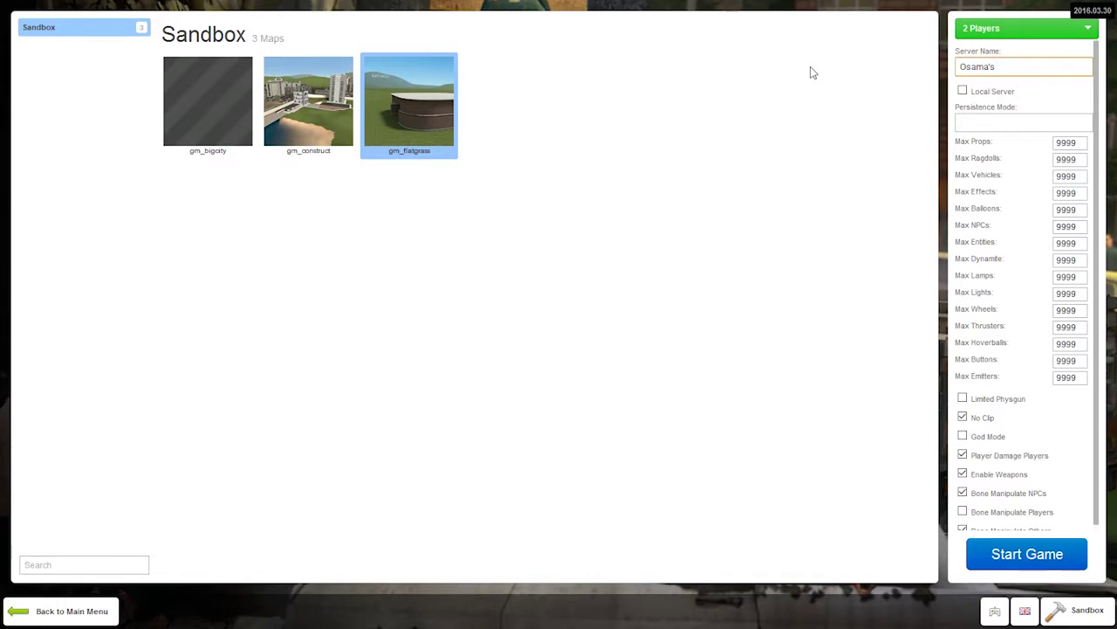
{"action": "type", "text": "Playground"}
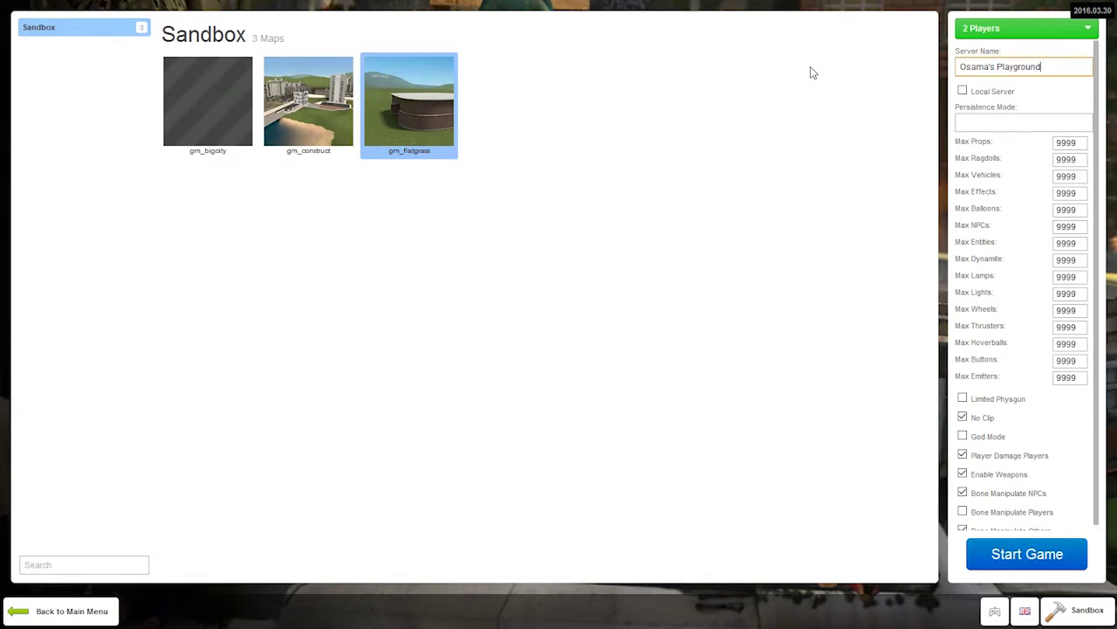
{"action": "left_click", "coordinate": [1020, 98]}
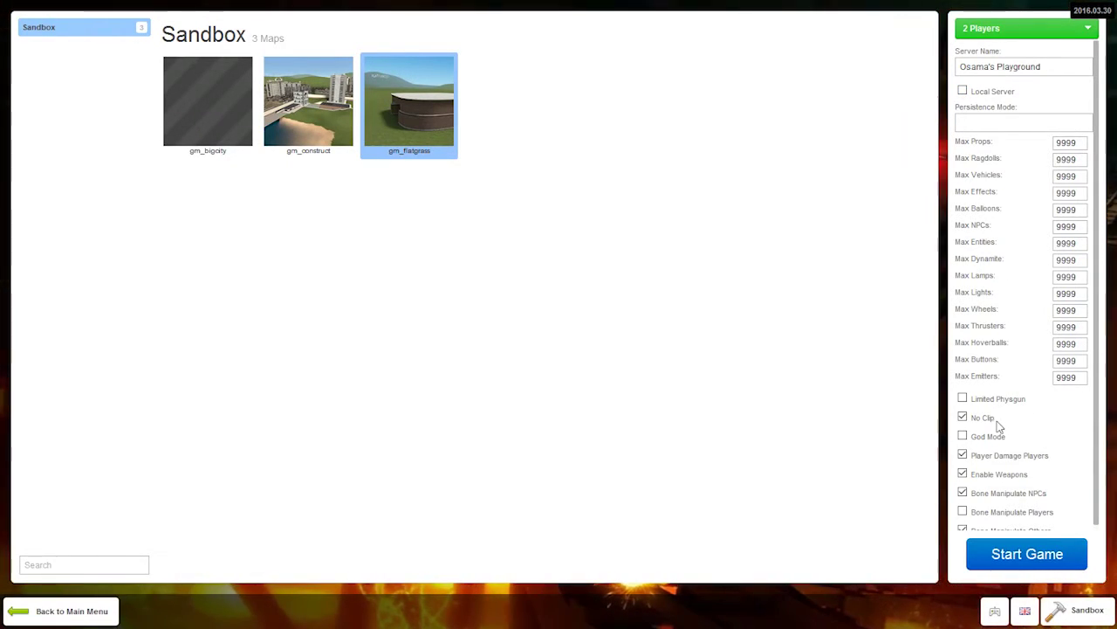
{"action": "scroll", "coordinate": [1039, 423], "scroll_direction": "down", "scroll_amount": 1}
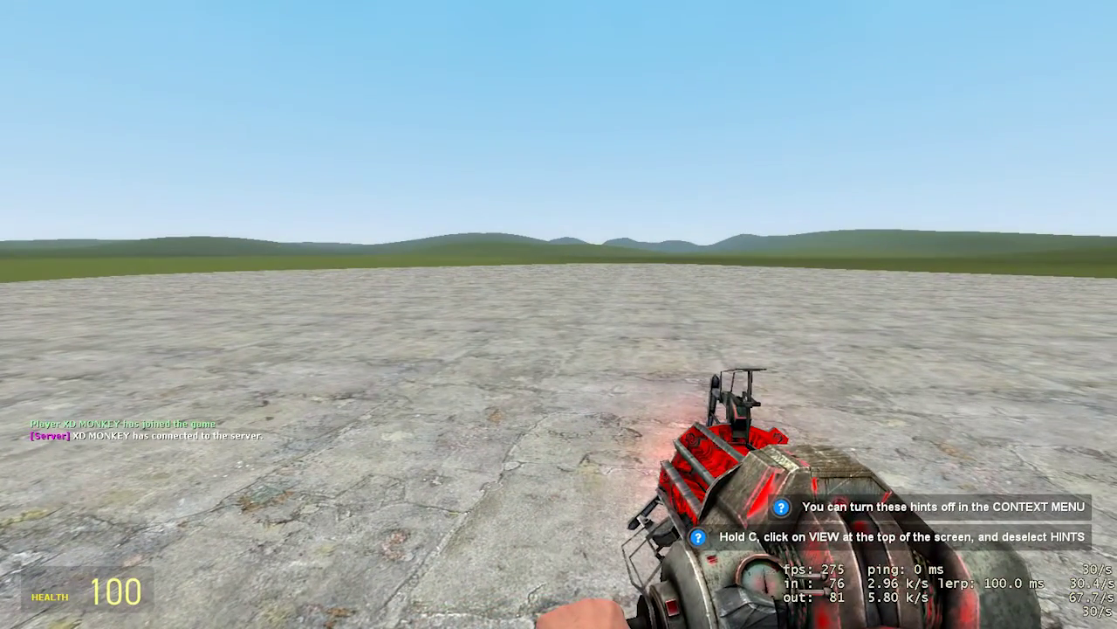
Open the Legacy Browser and select Osama's Playground in the Favorites list.
{"action": "key", "text": "Escape"}
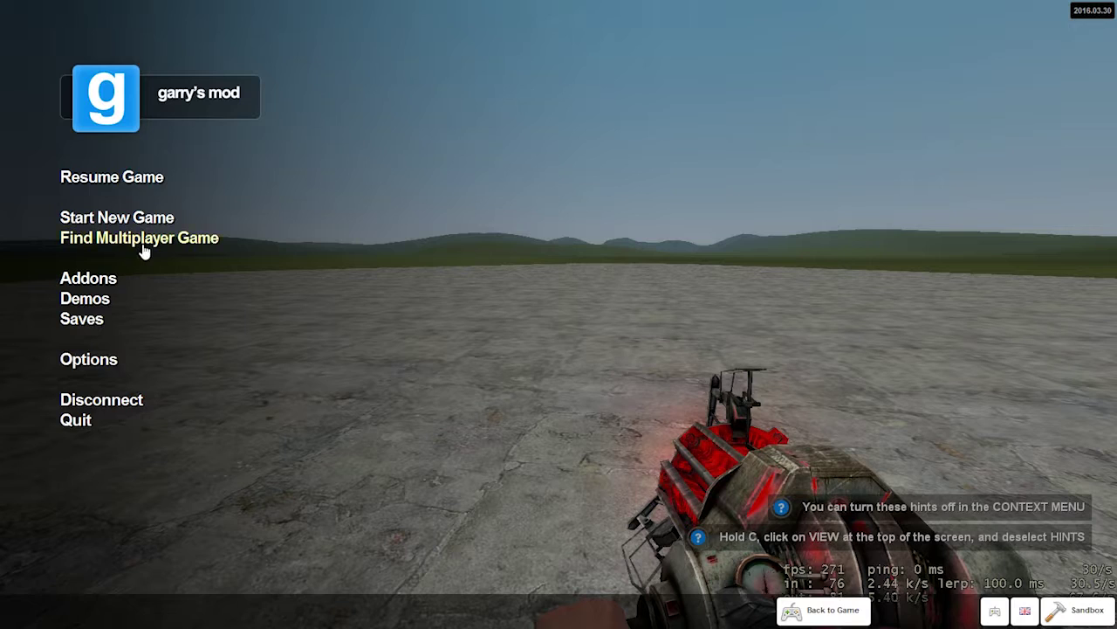
{"action": "left_click", "coordinate": [144, 249]}
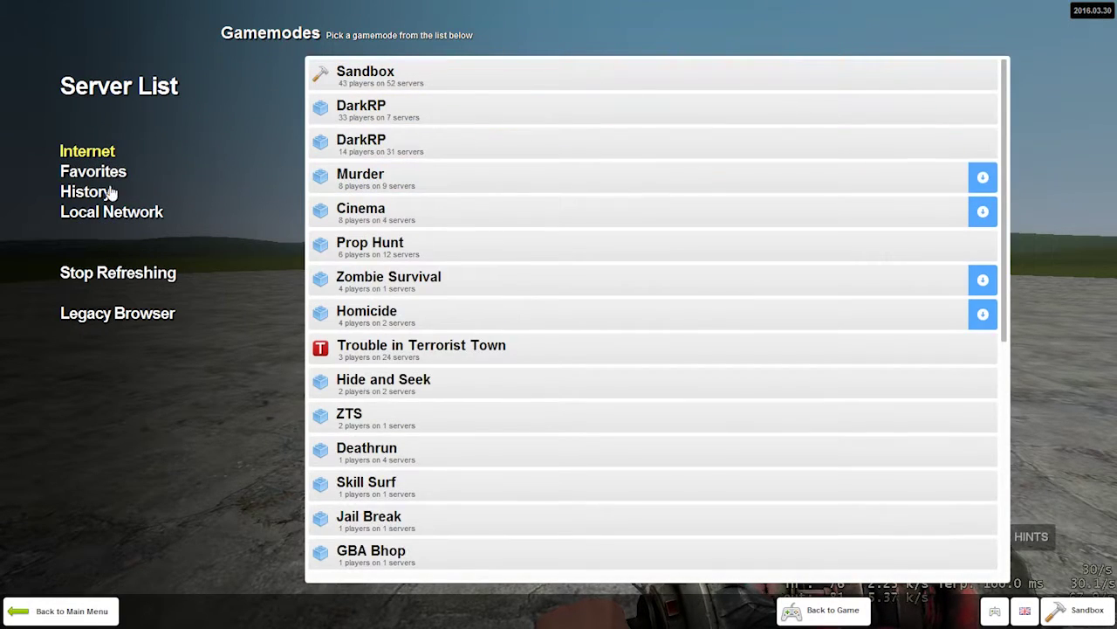
{"action": "left_click", "coordinate": [137, 322]}
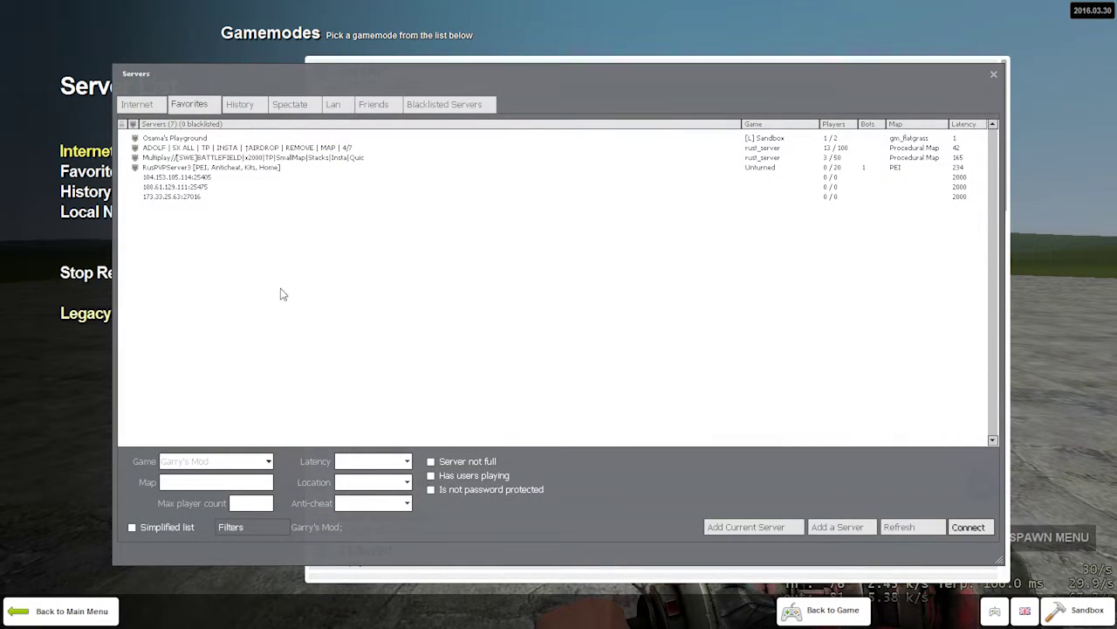
{"action": "left_click", "coordinate": [197, 138]}
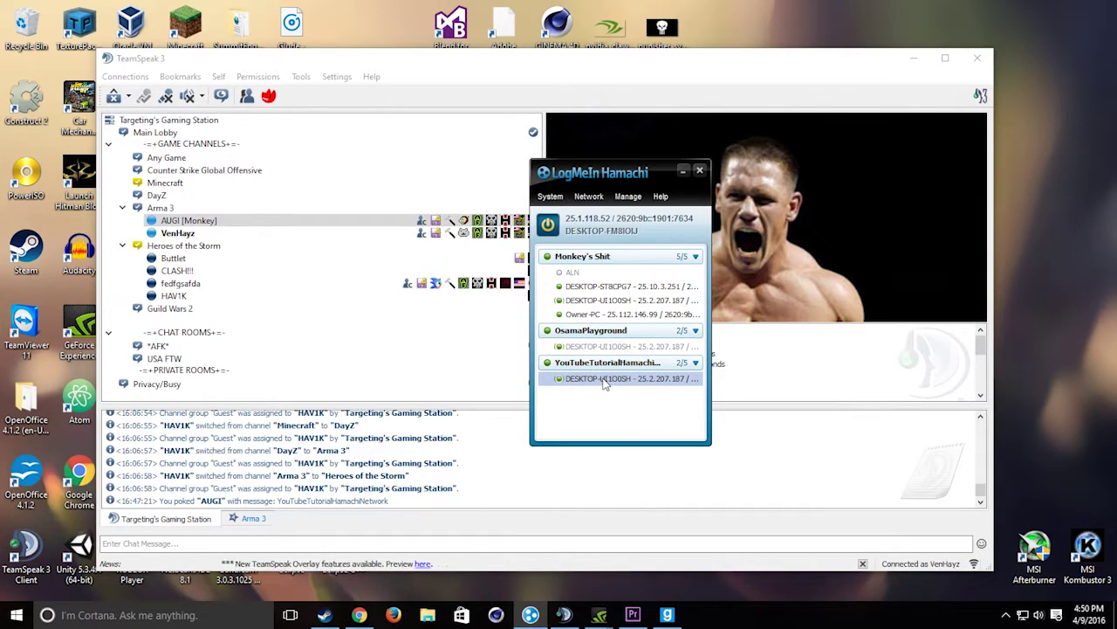
Copy the Hamachi peer's IPv4 address 25.2.207.187.
{"action": "right_click", "coordinate": [603, 385]}
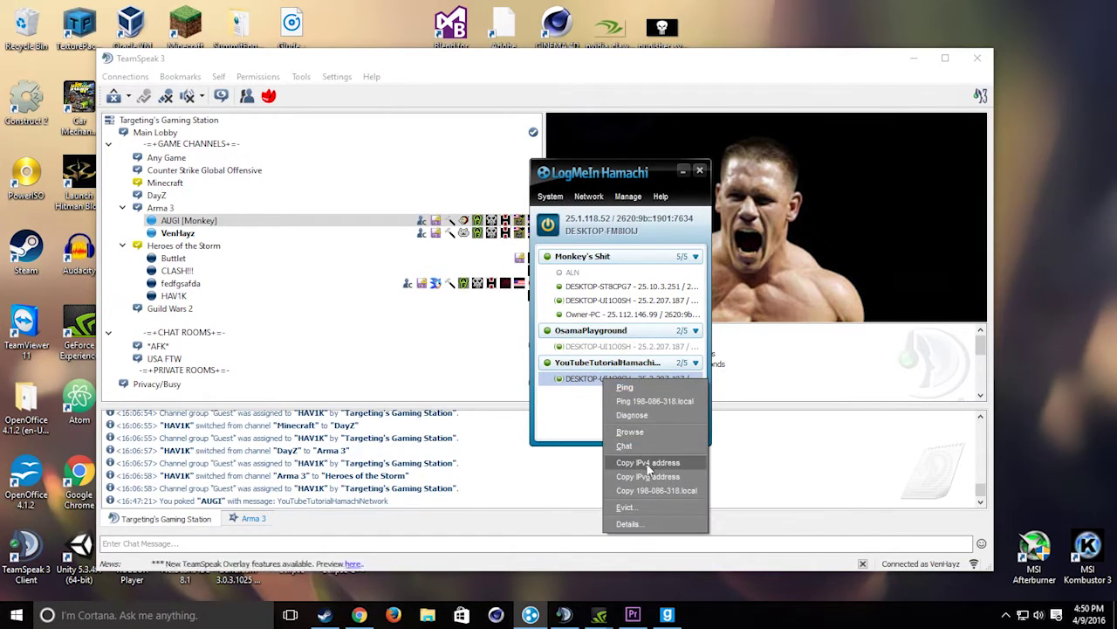
{"action": "left_click", "coordinate": [575, 418]}
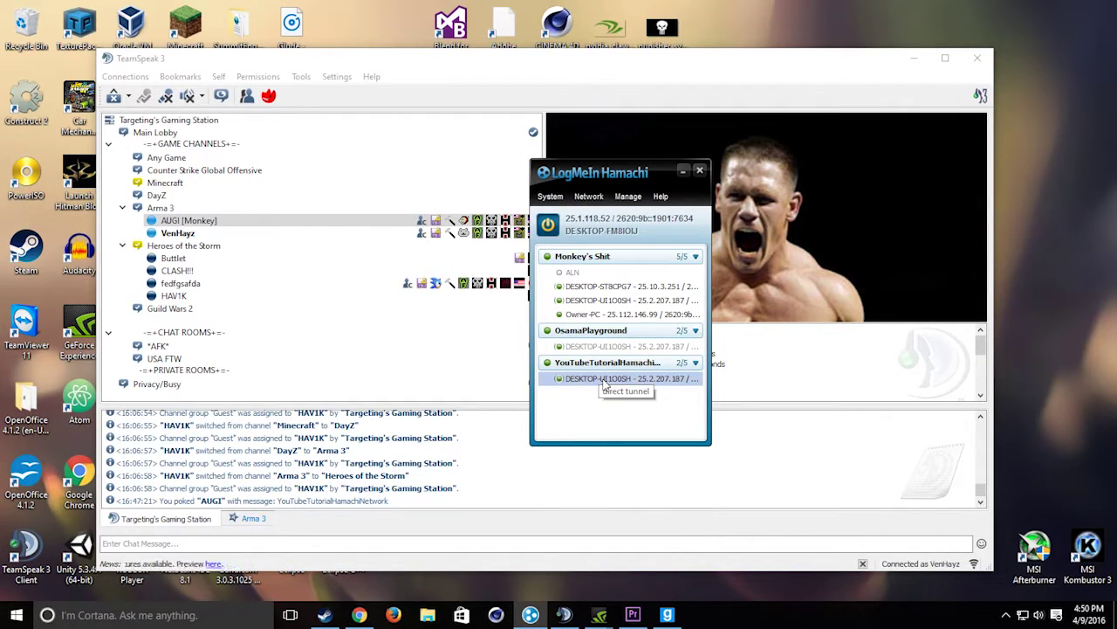
{"action": "right_click", "coordinate": [604, 385]}
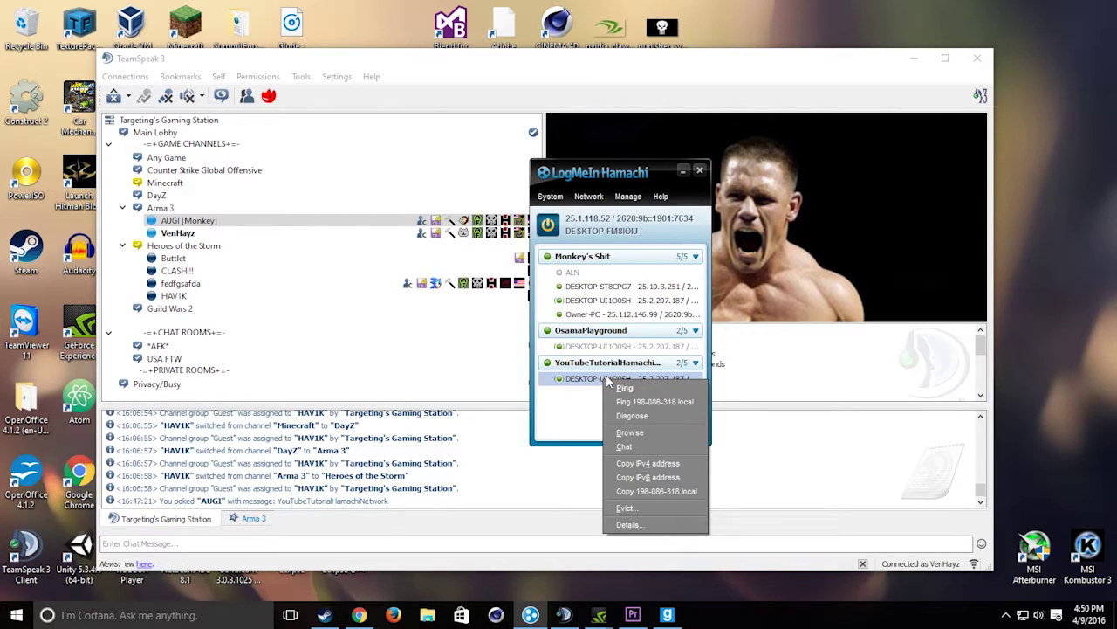
{"action": "left_click", "coordinate": [647, 464]}
Add 25.2.207.187 to Garry's Mod favorites and select Osama's Playground to join.
{"action": "left_click", "coordinate": [668, 616]}
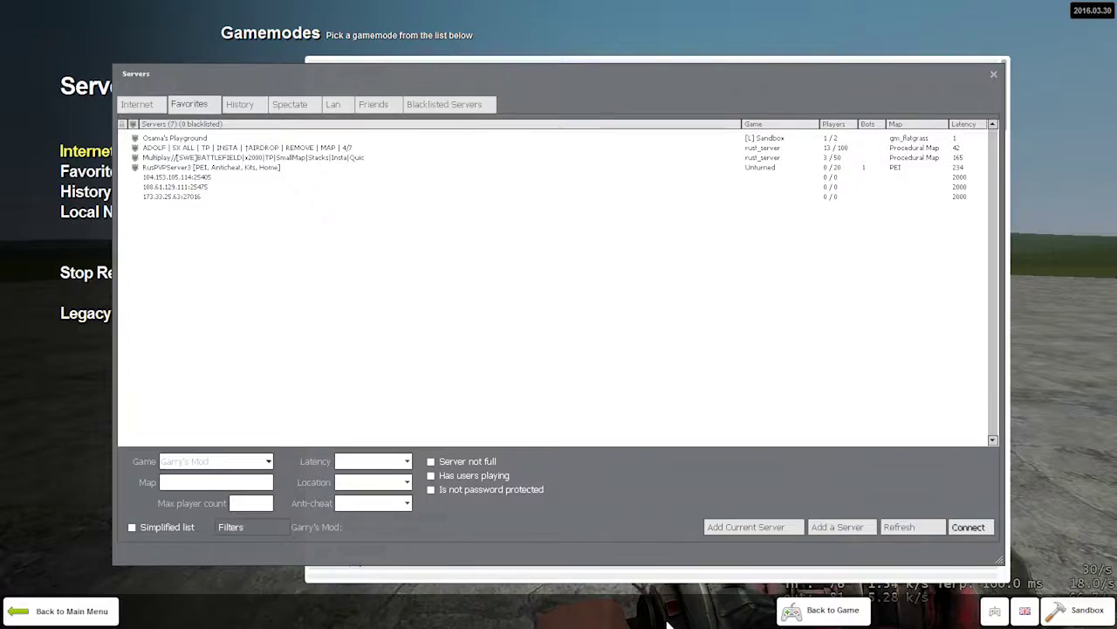
{"action": "right_click", "coordinate": [241, 287]}
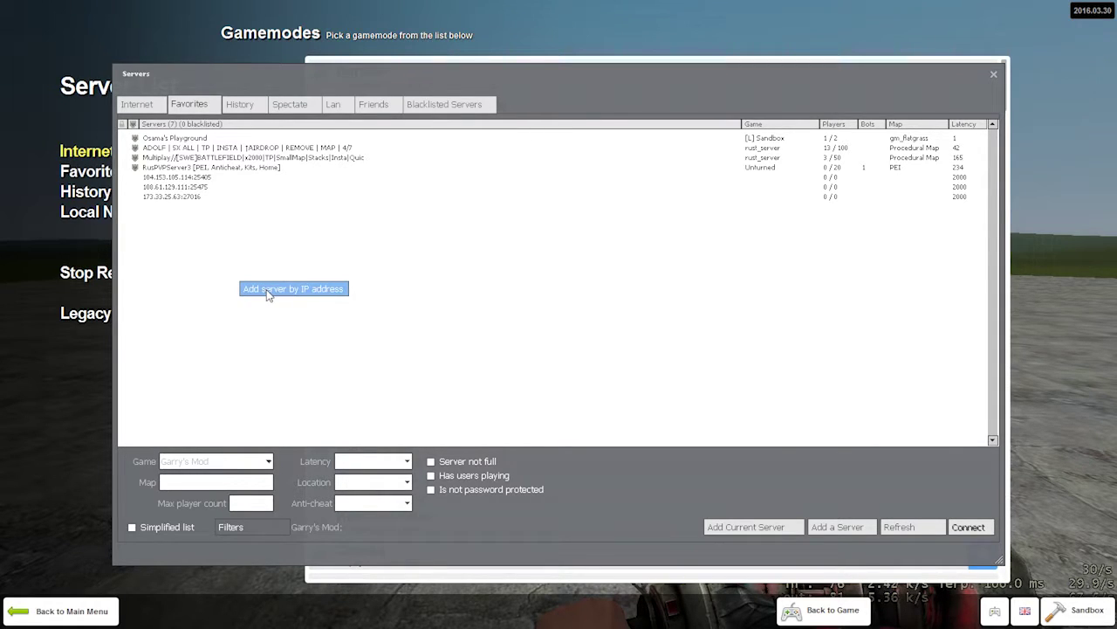
{"action": "left_click", "coordinate": [268, 293]}
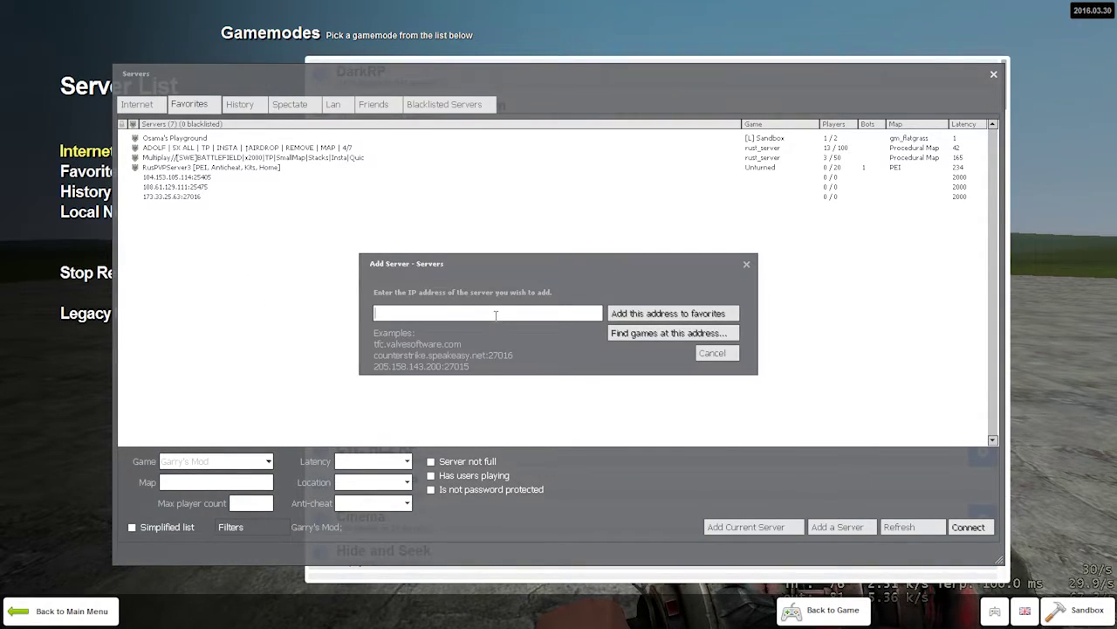
{"action": "key", "text": "ctrl+v"}
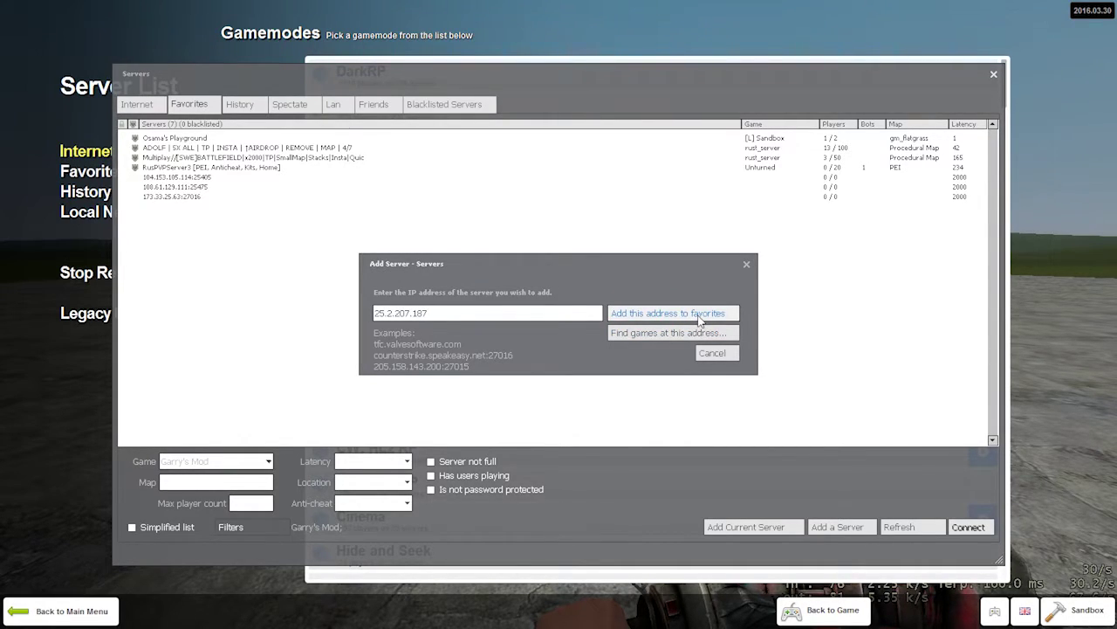
{"action": "left_click", "coordinate": [700, 319]}
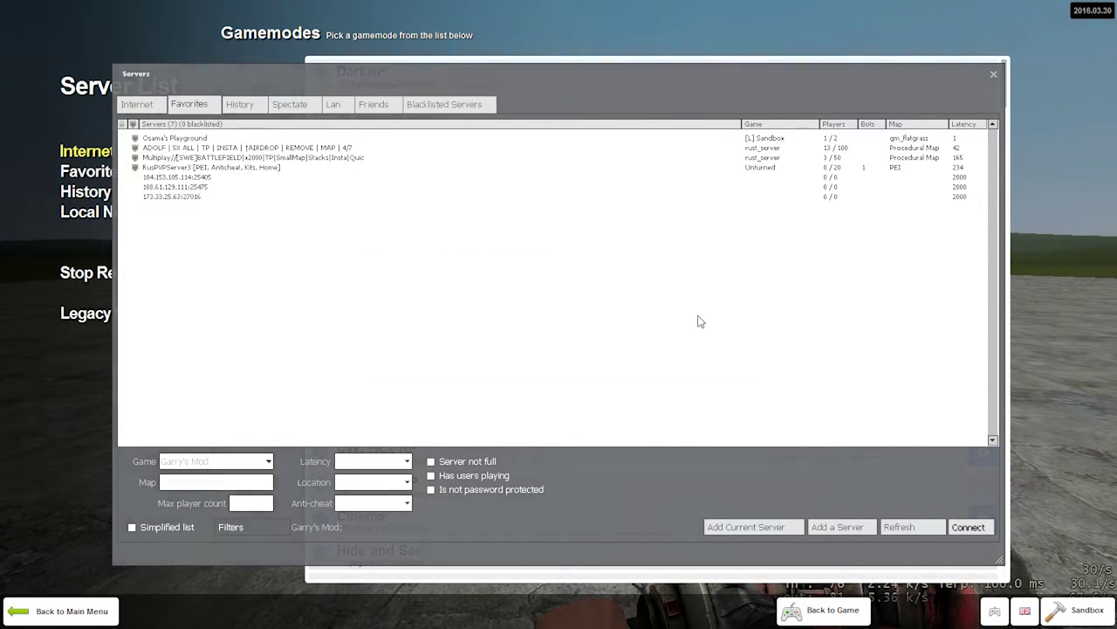
{"action": "left_click", "coordinate": [170, 140]}
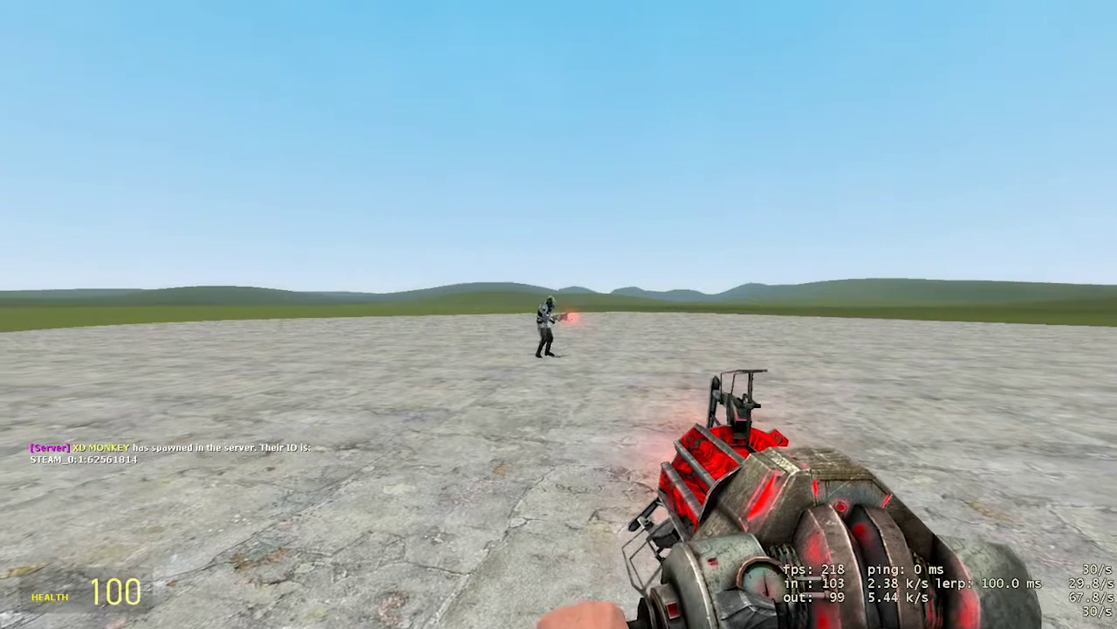
Equip the AR2 pulse rifle and fire three energy balls at the friend.
{"action": "scroll", "coordinate": [559, 315], "scroll_direction": "down", "scroll_amount": 1}
{"action": "scroll", "coordinate": [559, 314], "scroll_direction": "down", "scroll_amount": 3}
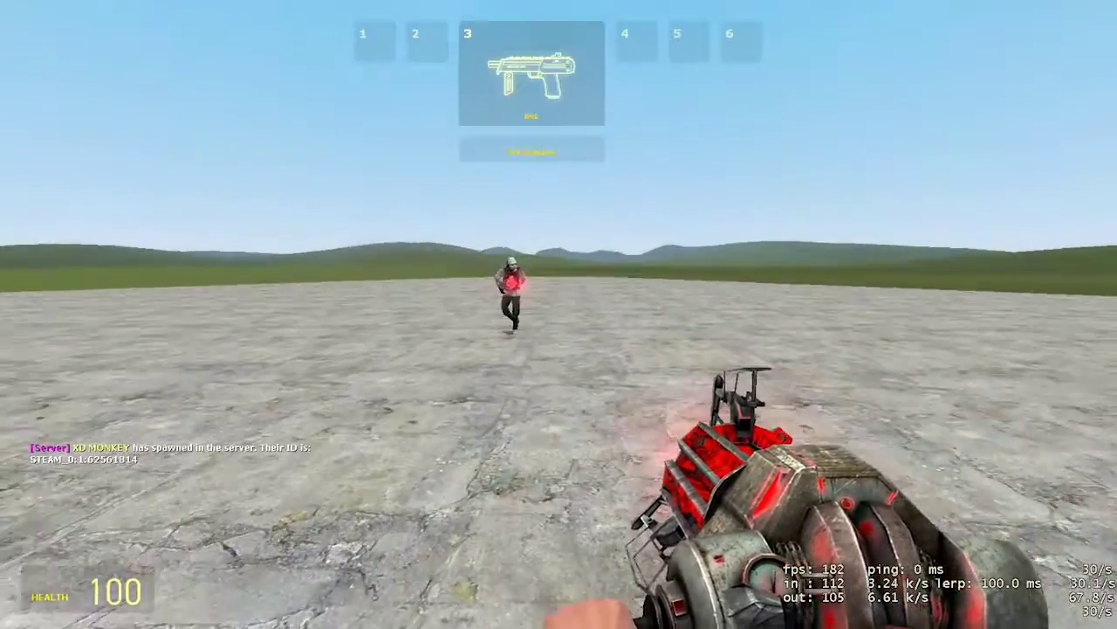
{"action": "left_click", "coordinate": [558, 314]}
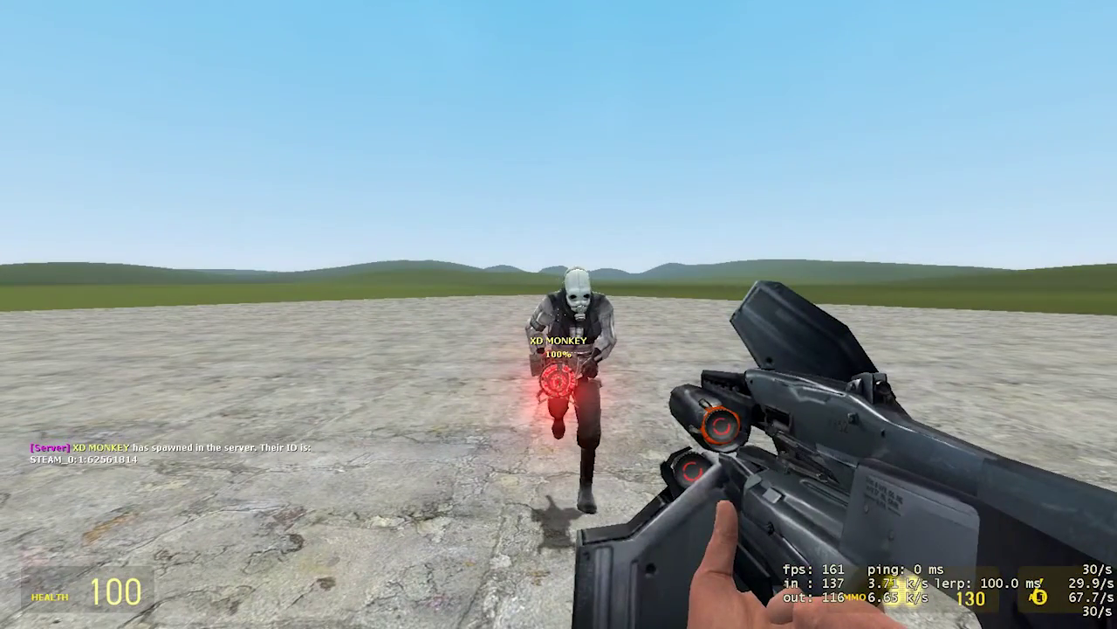
{"action": "right_click", "coordinate": [558, 315]}
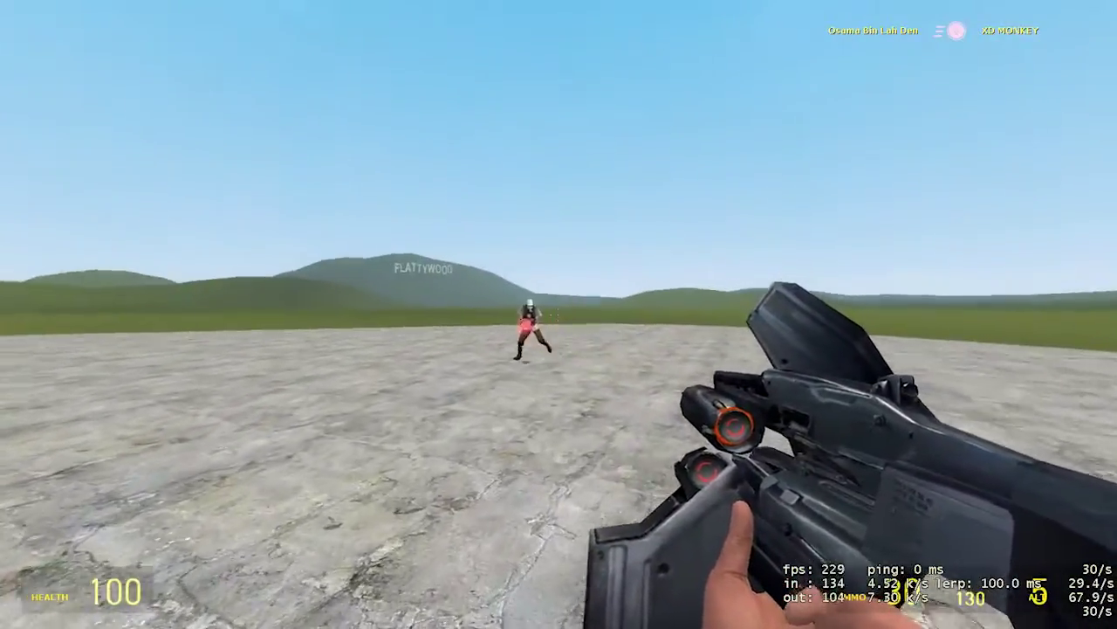
{"action": "right_click", "coordinate": [559, 315]}
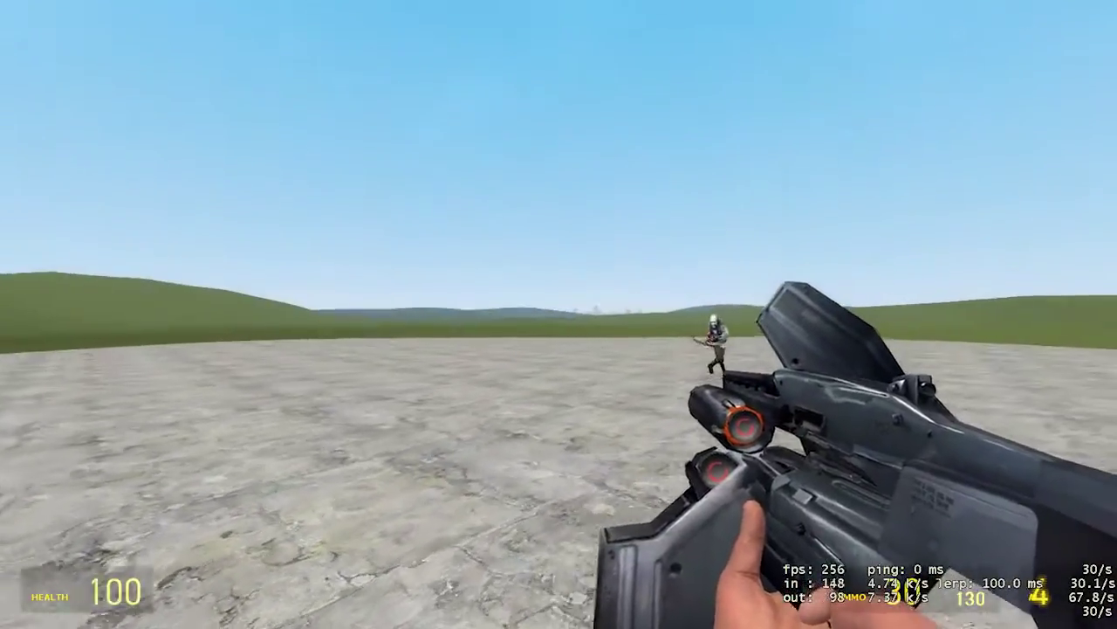
{"action": "right_click", "coordinate": [559, 314]}
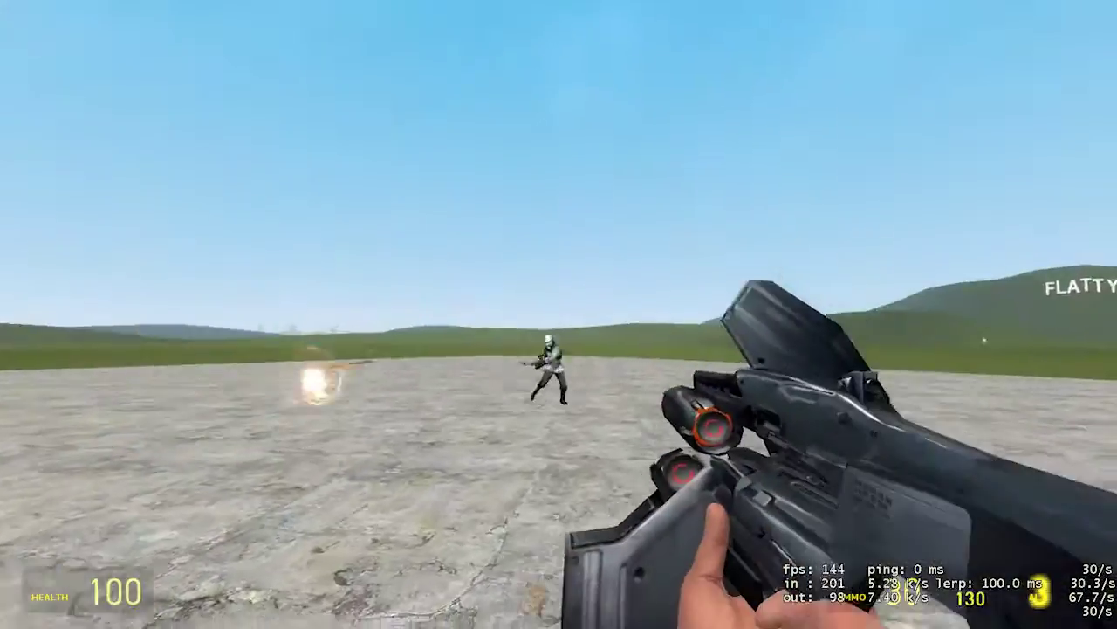
Fire the shotgun and rocket launcher at the friend, then fly up over the brick cylinder.
{"action": "key", "text": "4"}
{"action": "left_click", "coordinate": [559, 314]}
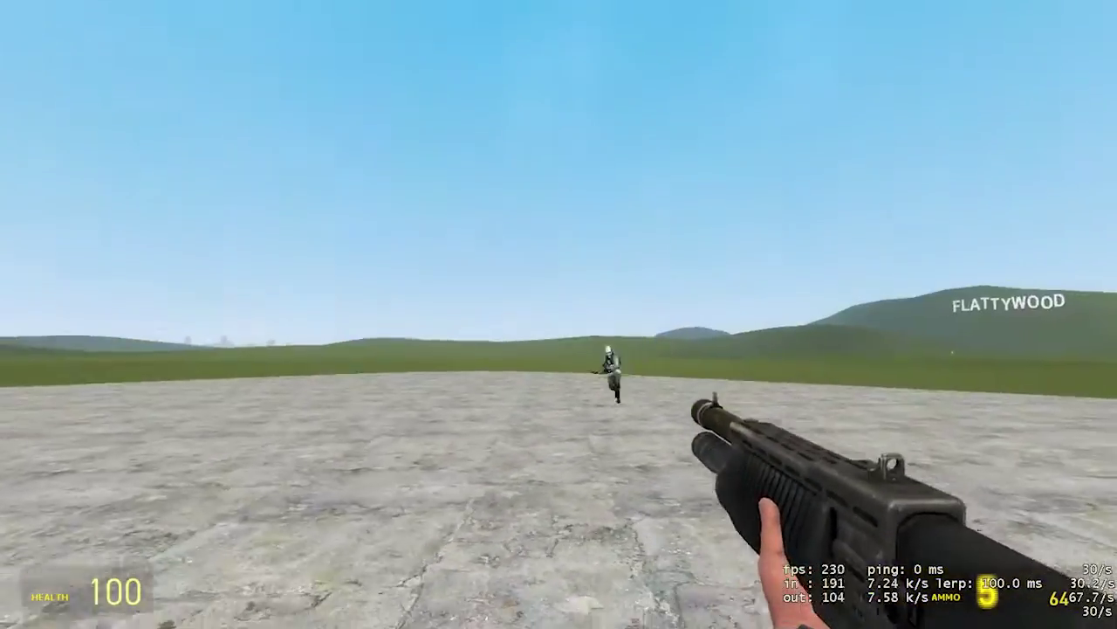
{"action": "left_click", "coordinate": [559, 314]}
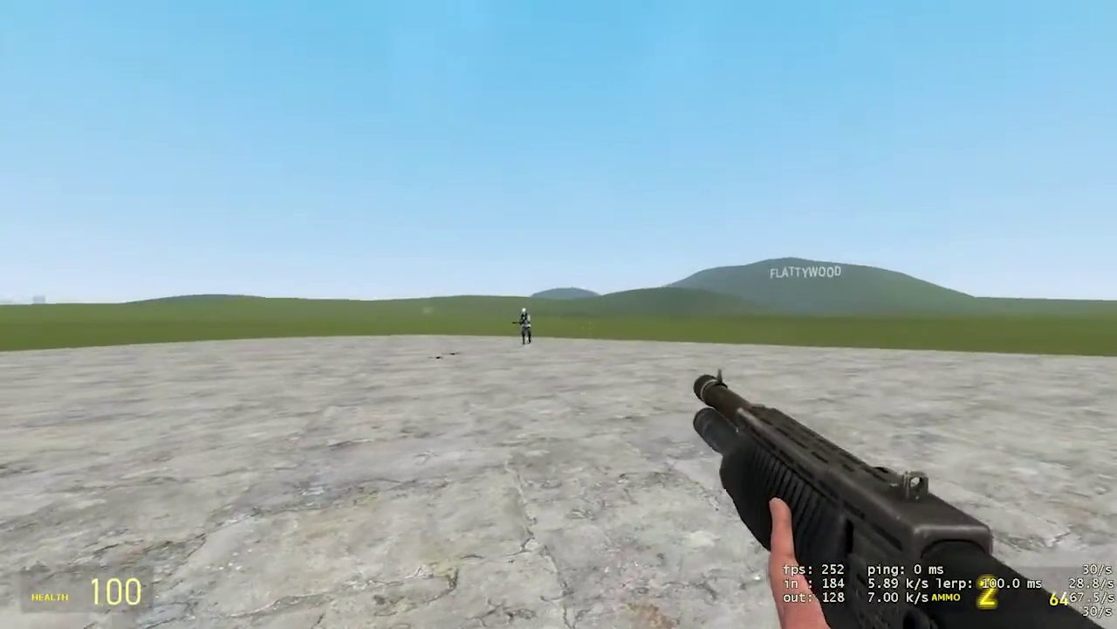
{"action": "key", "text": "5"}
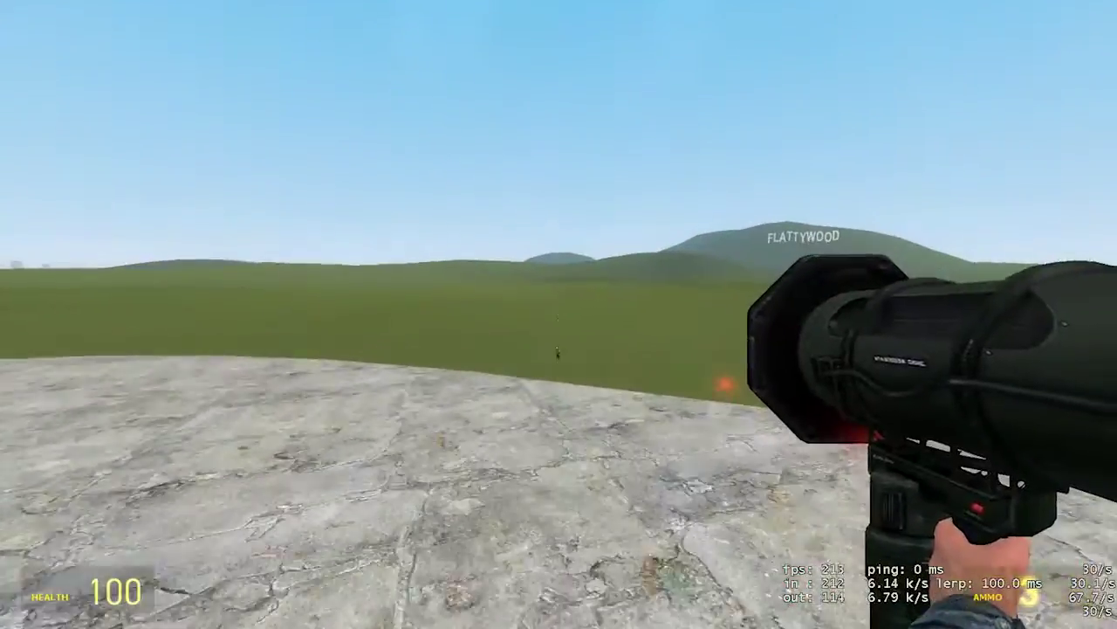
{"action": "left_click", "coordinate": [559, 314]}
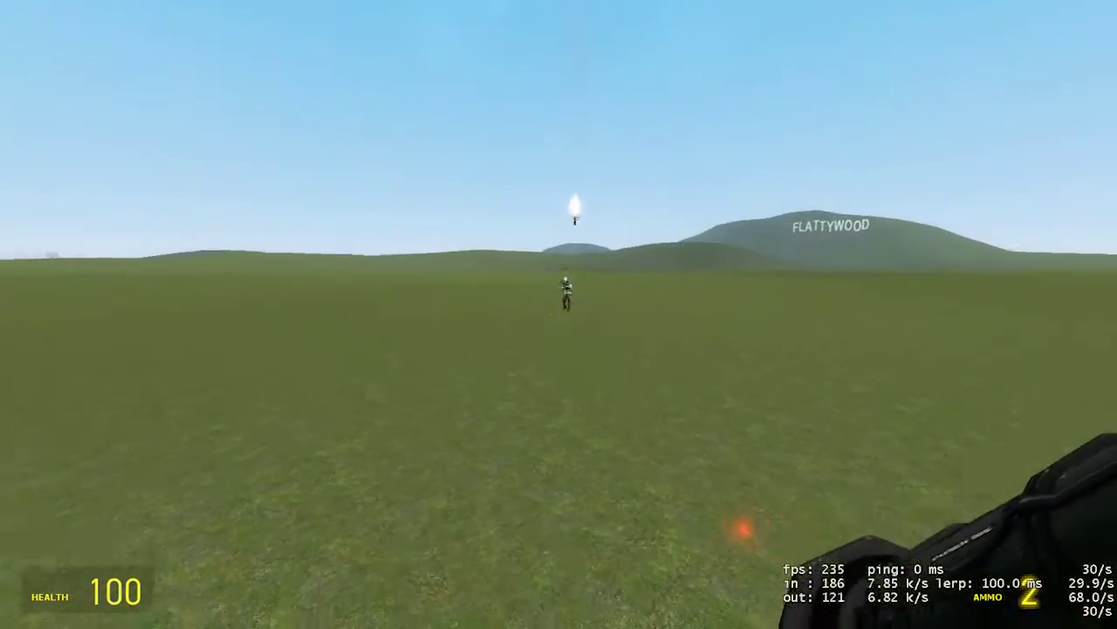
{"action": "key", "text": "w"}
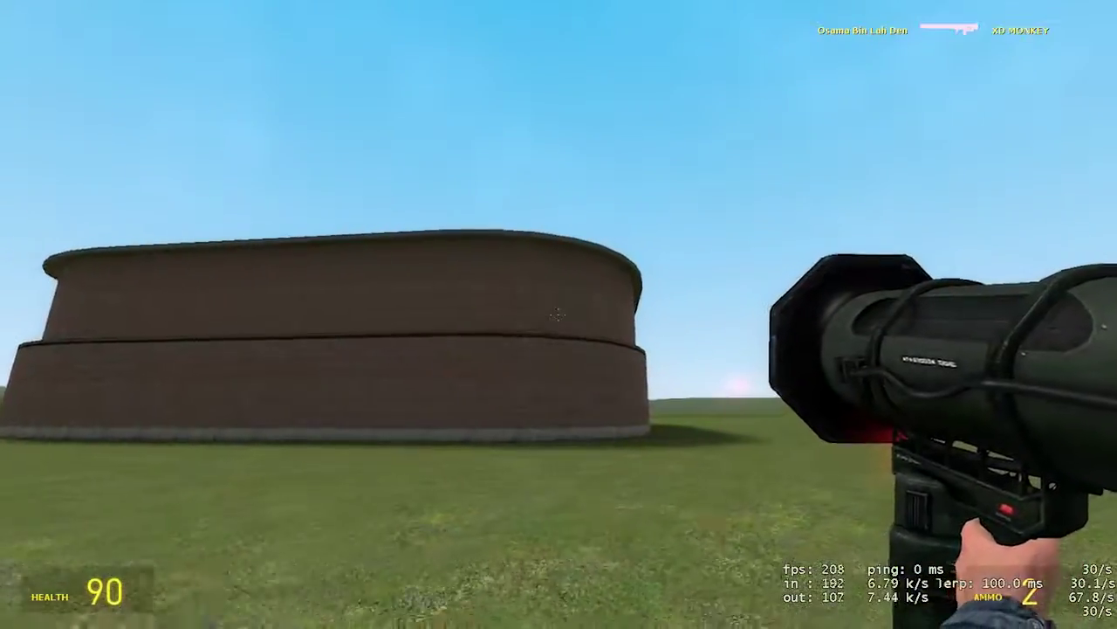
{"action": "key", "text": "v"}
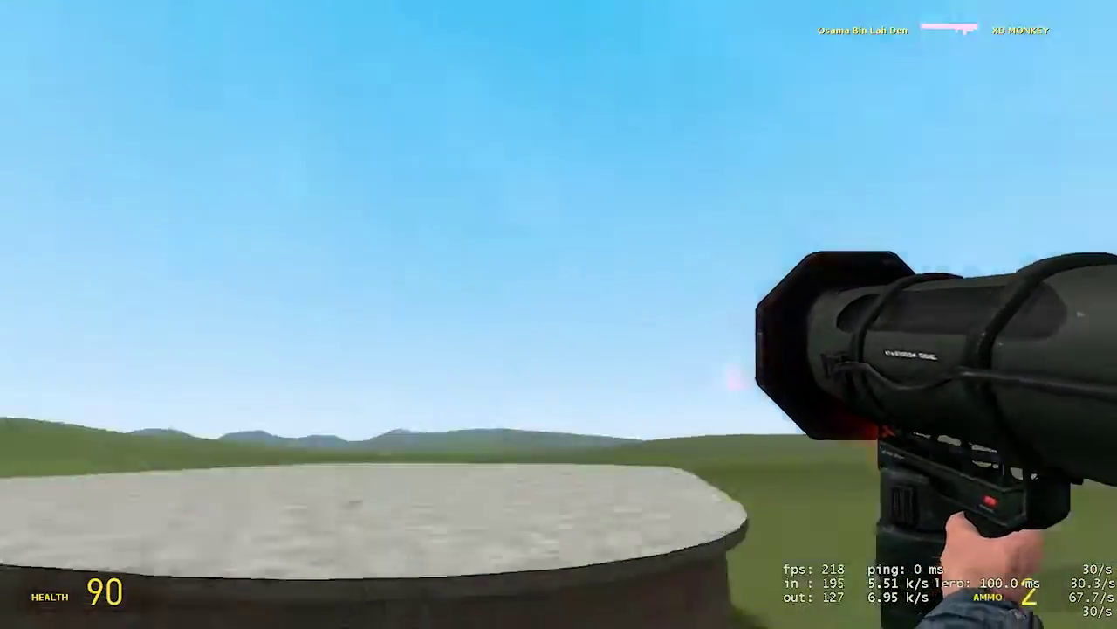